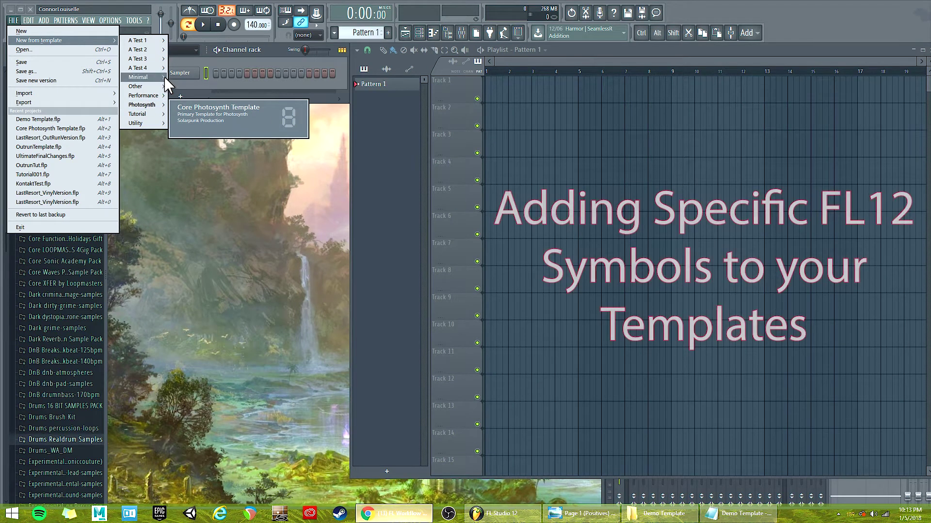
Start a new project from the Minimal > Empty template and glance at the Sampler's icon picker.
{"action": "mouse_move", "coordinate": [151, 78]}
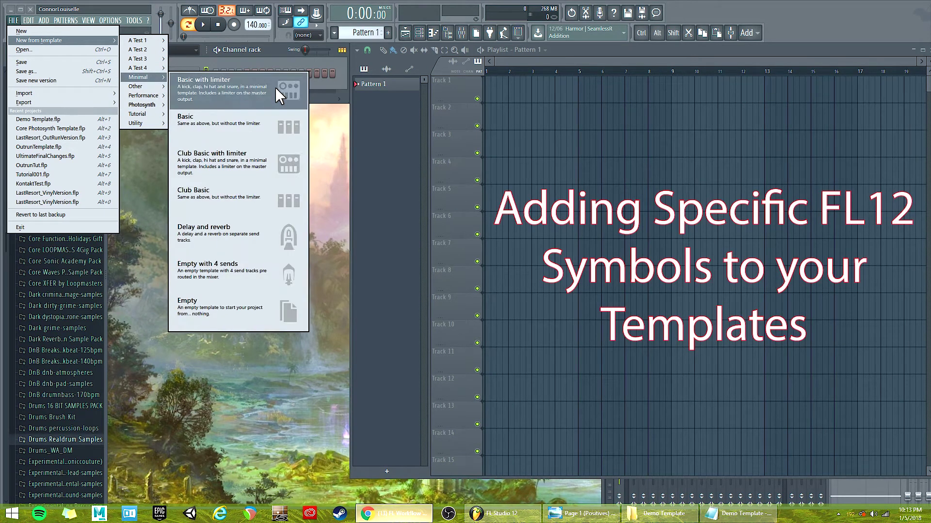
{"action": "left_click", "coordinate": [222, 308]}
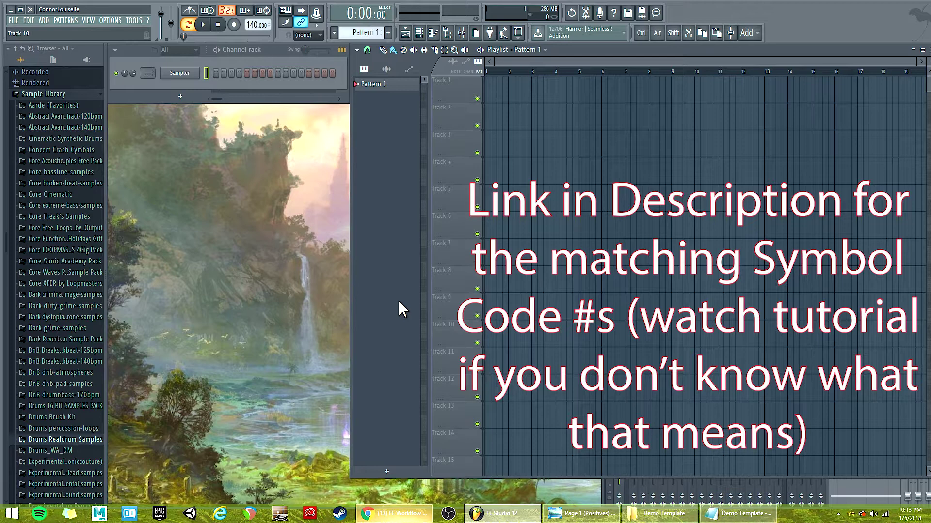
{"action": "right_click", "coordinate": [186, 77]}
{"action": "left_click", "coordinate": [217, 108]}
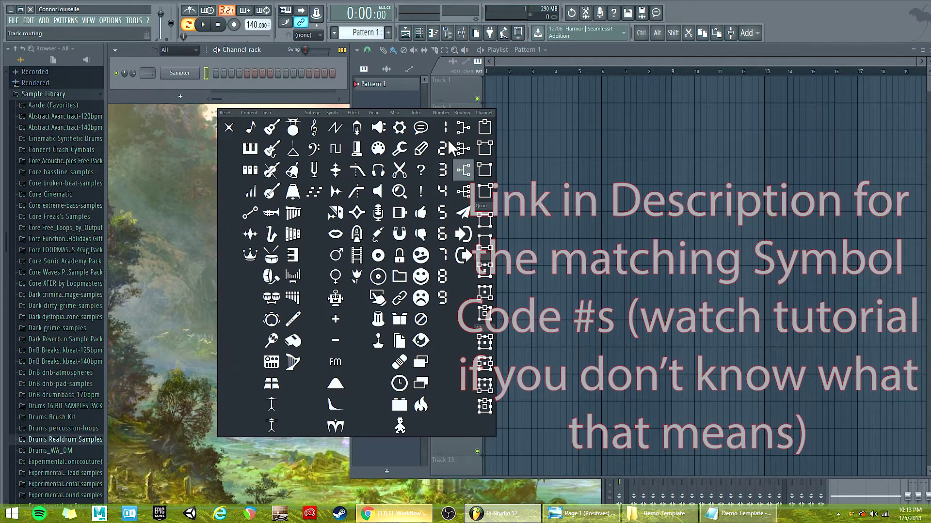
Browse the File > New from template submenus, then dismiss them with Esc.
{"action": "left_click", "coordinate": [13, 20]}
{"action": "mouse_move", "coordinate": [62, 42]}
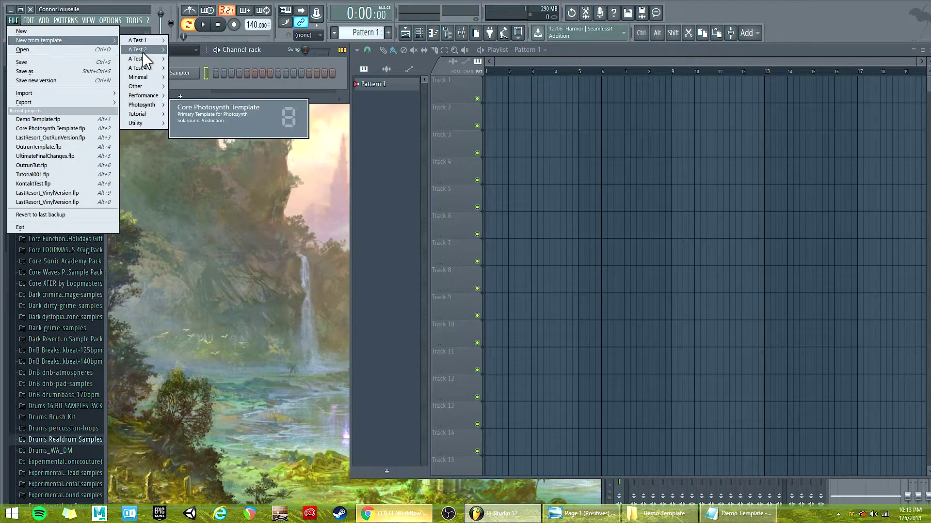
{"action": "mouse_move", "coordinate": [148, 96]}
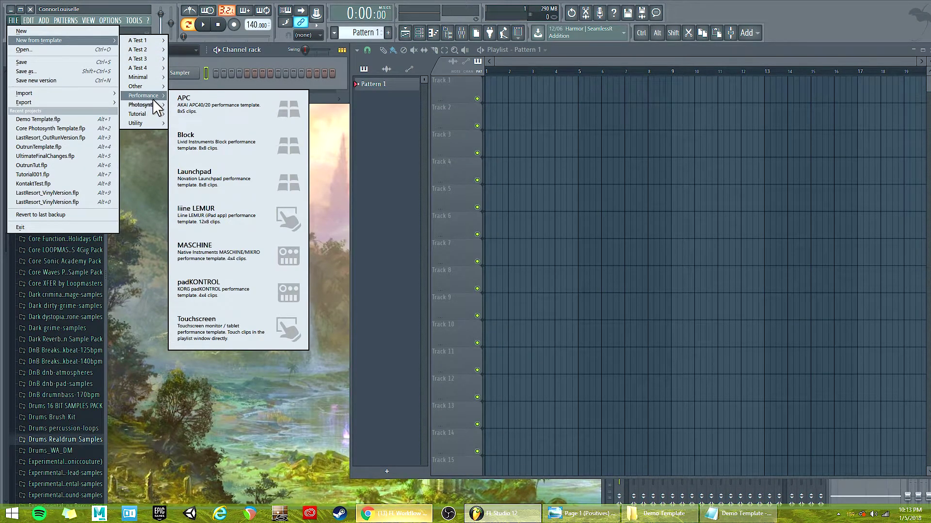
{"action": "key", "text": "Escape"}
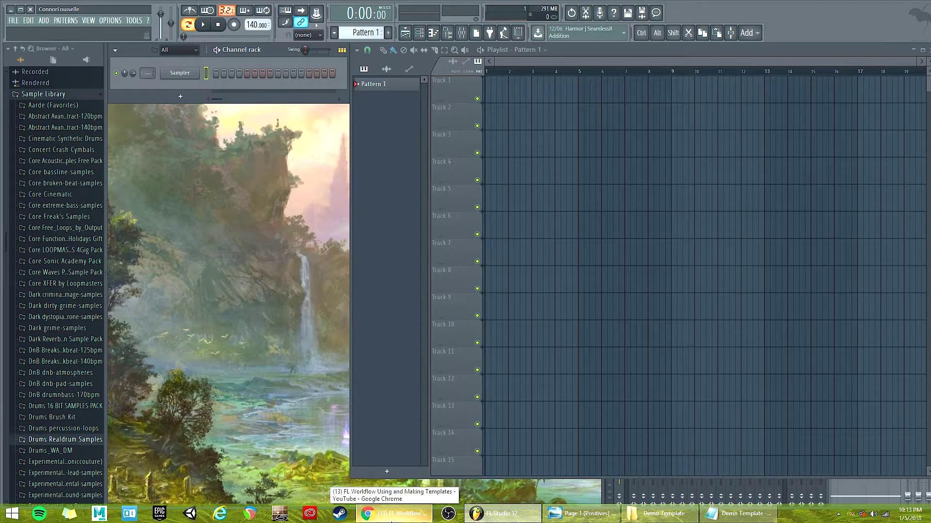
Switch to the YouTube templates video and scroll through its description, then back to the top.
{"action": "left_click", "coordinate": [405, 484]}
{"action": "scroll", "coordinate": [378, 300], "scroll_direction": "down", "scroll_amount": 6}
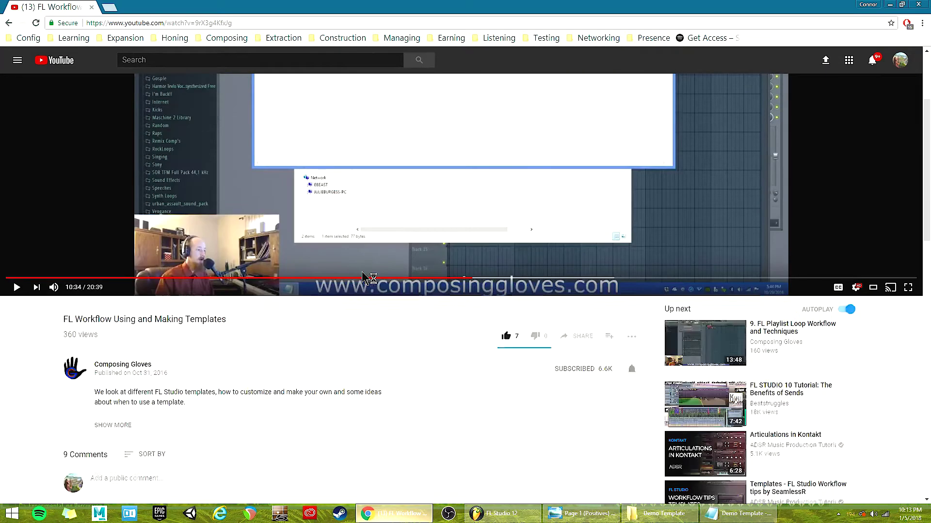
{"action": "left_click_drag", "start_coordinate": [160, 219], "coordinate": [96, 221]}
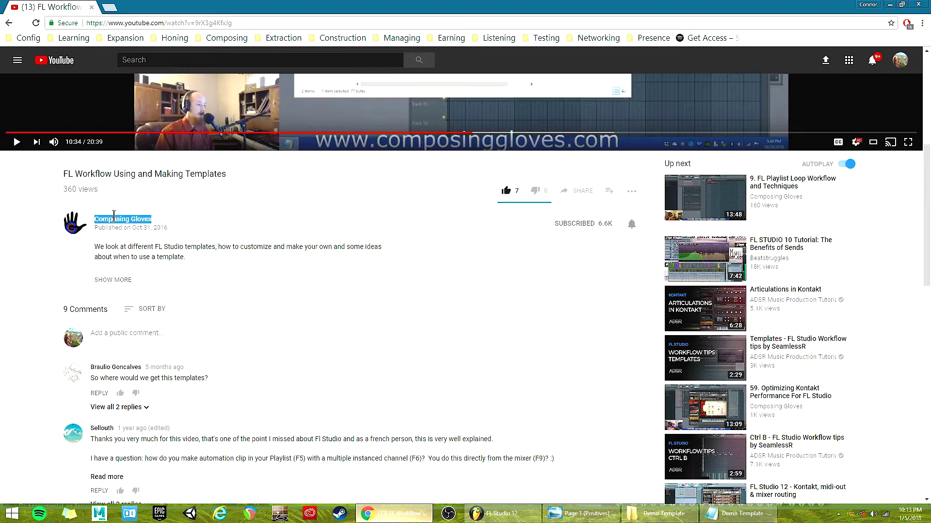
{"action": "left_click", "coordinate": [215, 209]}
{"action": "scroll", "coordinate": [264, 225], "scroll_direction": "up", "scroll_amount": 2}
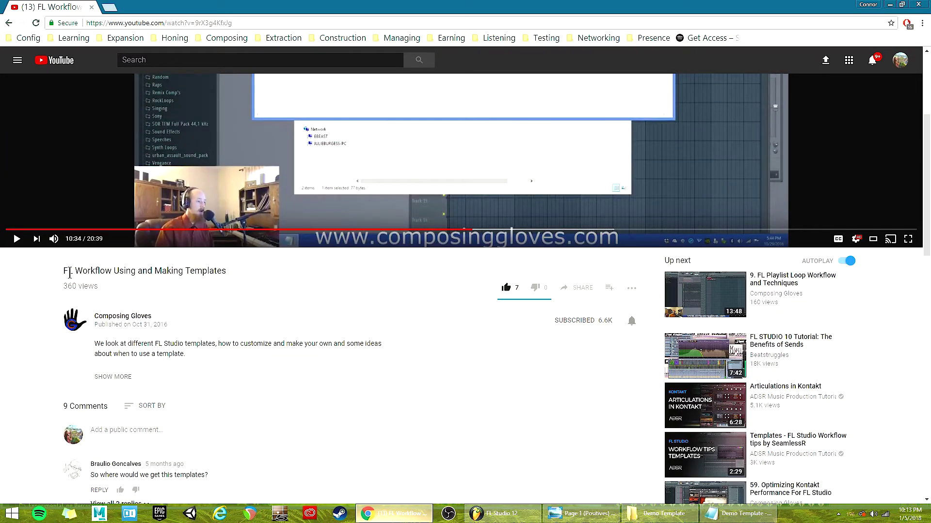
{"action": "left_click_drag", "start_coordinate": [63, 270], "coordinate": [238, 280]}
{"action": "left_click", "coordinate": [238, 280]}
{"action": "scroll", "coordinate": [307, 318], "scroll_direction": "up", "scroll_amount": 4}
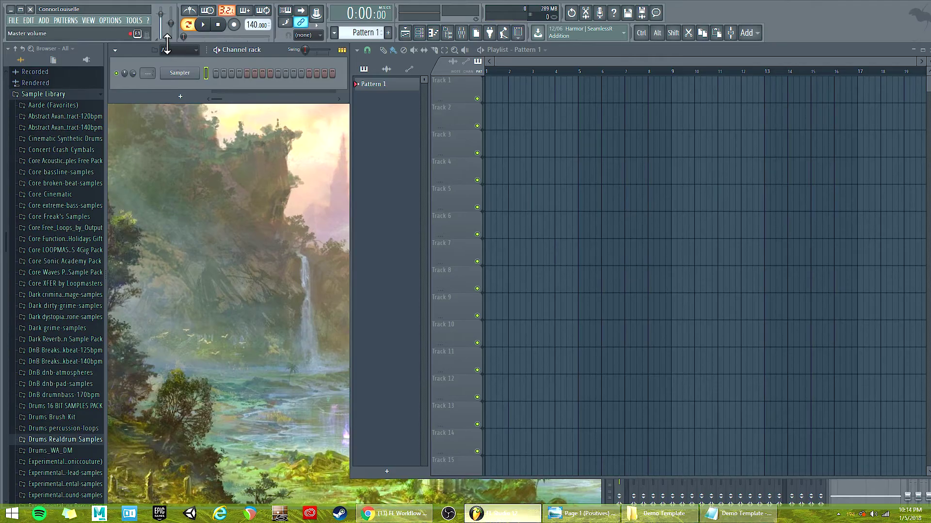
View the Sampler channel's Change icon grid before browsing the A Test 1 template list.
{"action": "right_click", "coordinate": [183, 74]}
{"action": "left_click", "coordinate": [226, 104]}
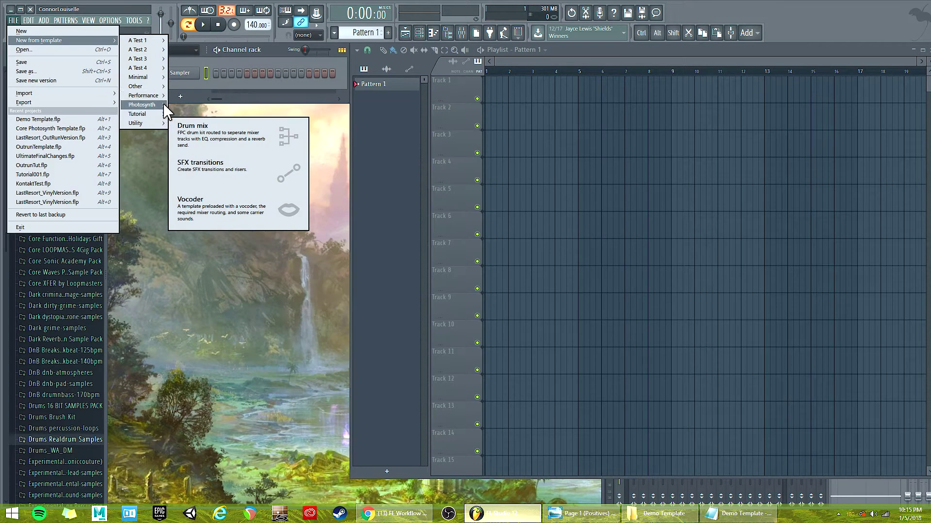
{"action": "mouse_move", "coordinate": [141, 37]}
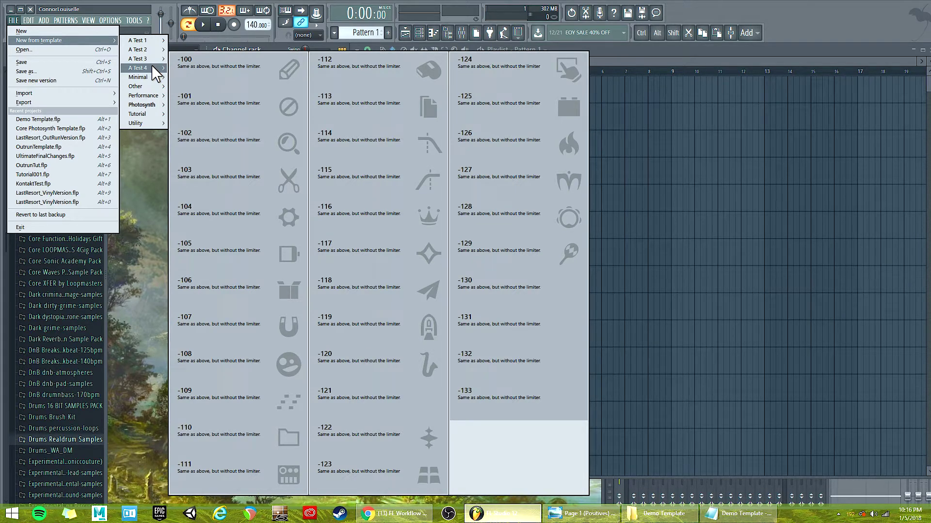
Load a fresh empty project, briefly minimizing and restoring FL Studio.
{"action": "left_click", "coordinate": [151, 65]}
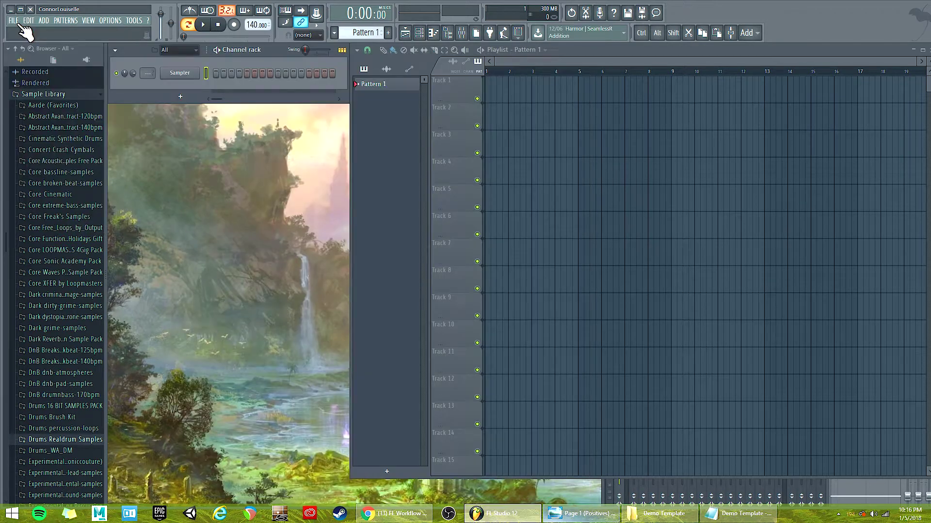
{"action": "left_click", "coordinate": [497, 516]}
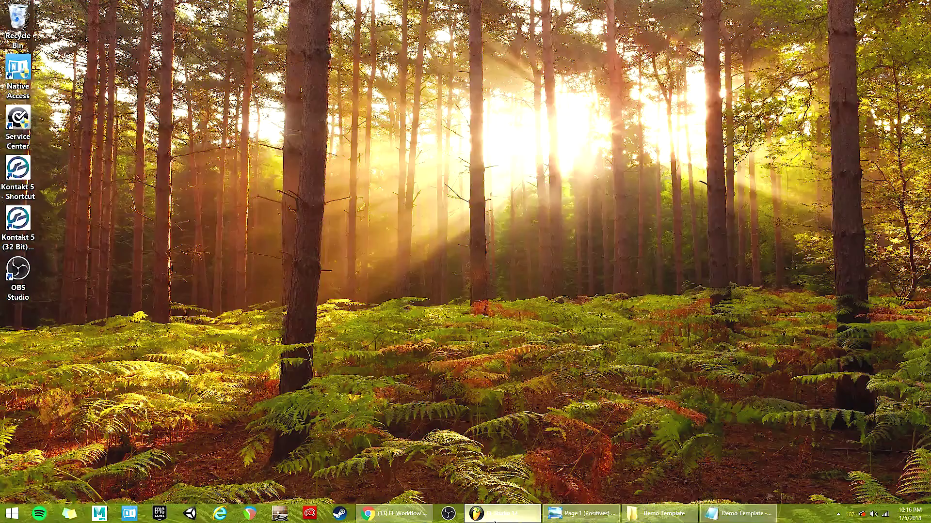
{"action": "left_click", "coordinate": [495, 520]}
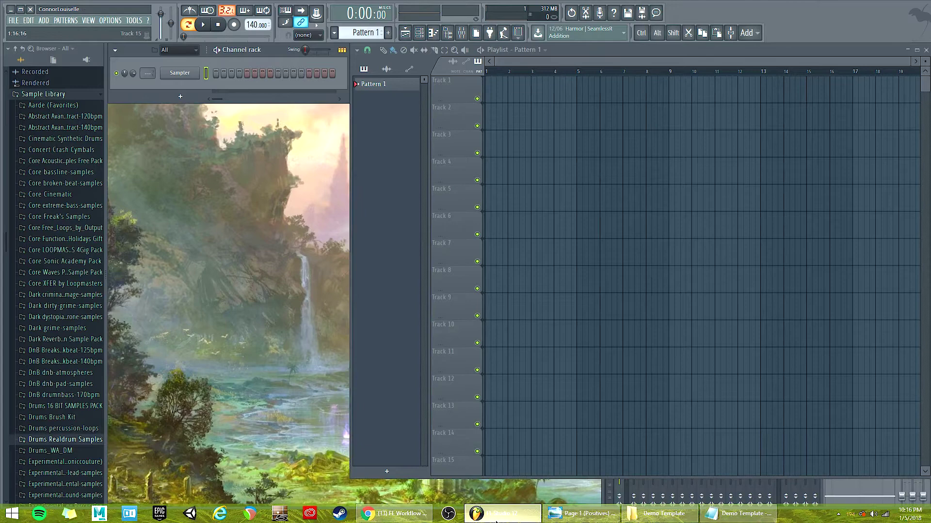
Glance at the Demo Template folder and YouTube video, then close the folder window.
{"action": "left_click", "coordinate": [660, 514]}
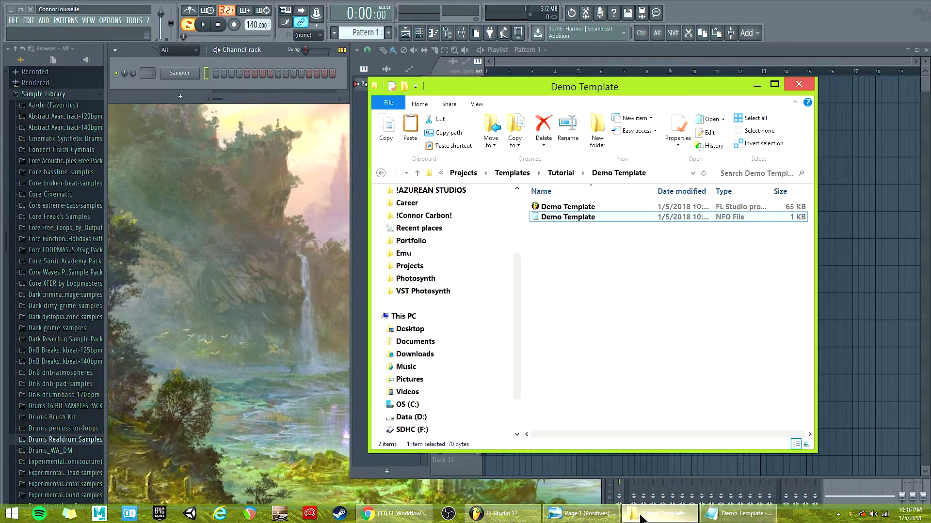
{"action": "left_click", "coordinate": [400, 521]}
{"action": "scroll", "coordinate": [263, 263], "scroll_direction": "down", "scroll_amount": 2}
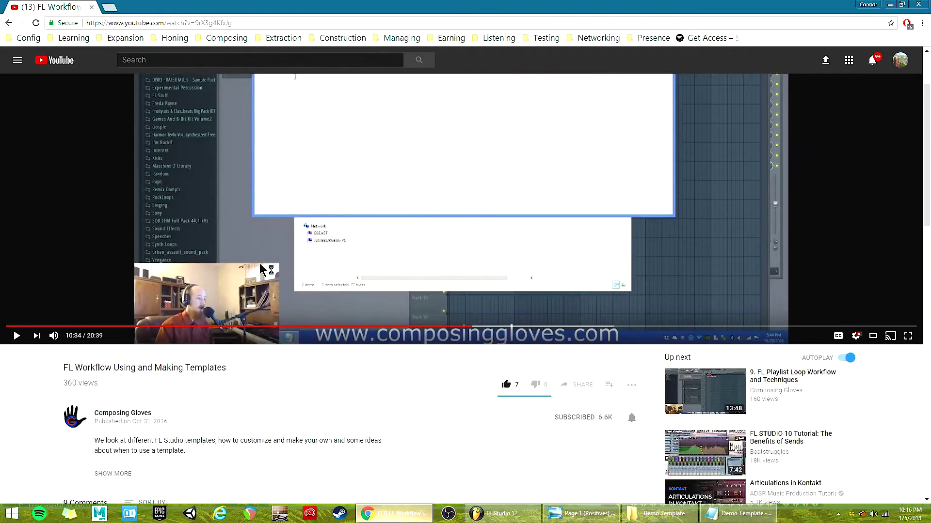
{"action": "scroll", "coordinate": [260, 263], "scroll_direction": "down", "scroll_amount": 2}
{"action": "scroll", "coordinate": [418, 485], "scroll_direction": "up", "scroll_amount": 3}
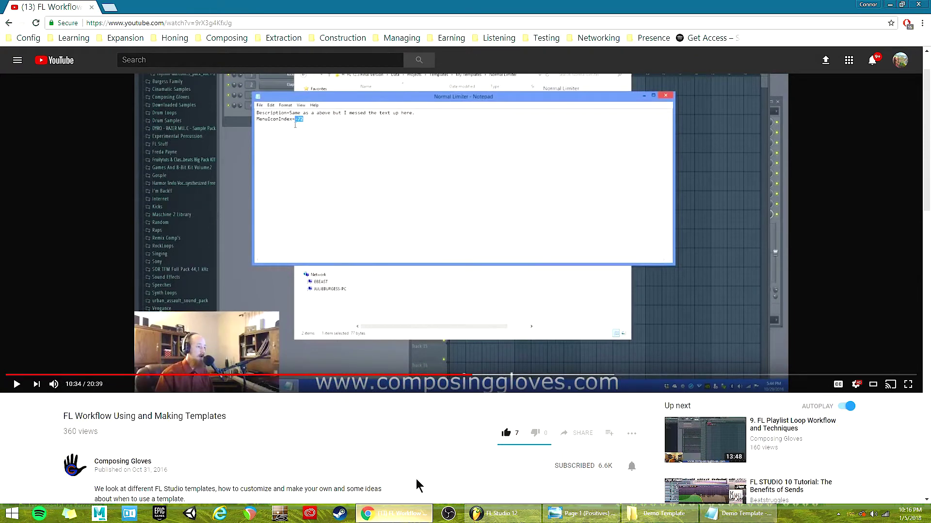
{"action": "left_click", "coordinate": [416, 515]}
{"action": "left_click", "coordinate": [598, 325]}
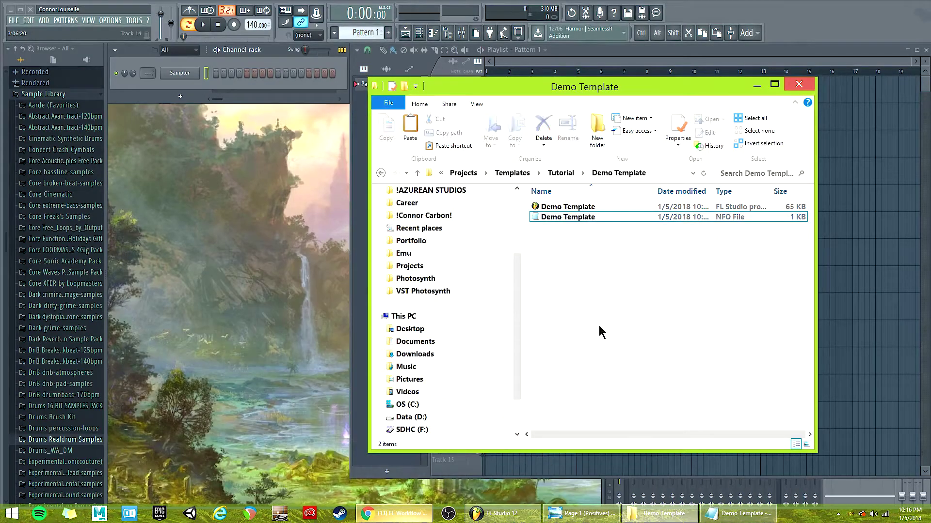
{"action": "key", "text": "alt+F4"}
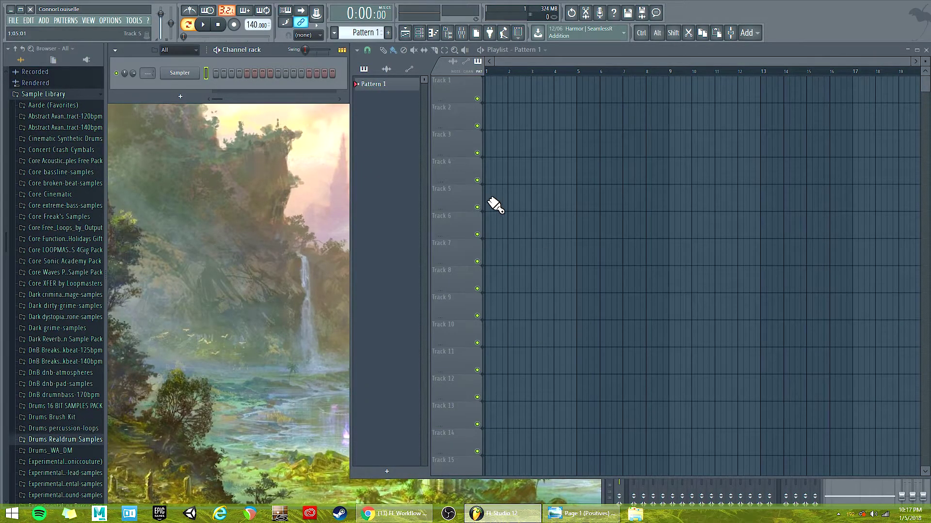
Check the Tutorial > Demo Template entry's guitar icon, then minimize FL Studio.
{"action": "left_click", "coordinate": [10, 20]}
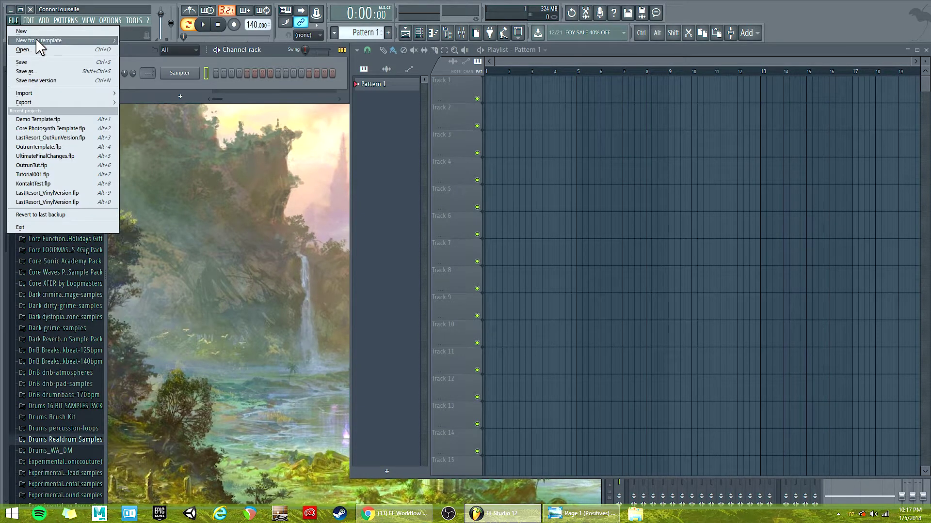
{"action": "mouse_move", "coordinate": [97, 41]}
{"action": "mouse_move", "coordinate": [166, 106]}
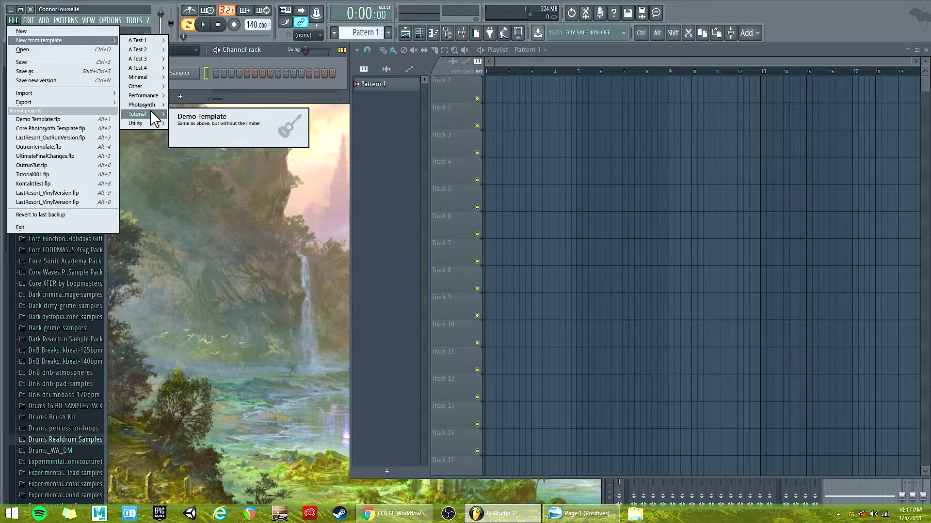
{"action": "left_click", "coordinate": [501, 512]}
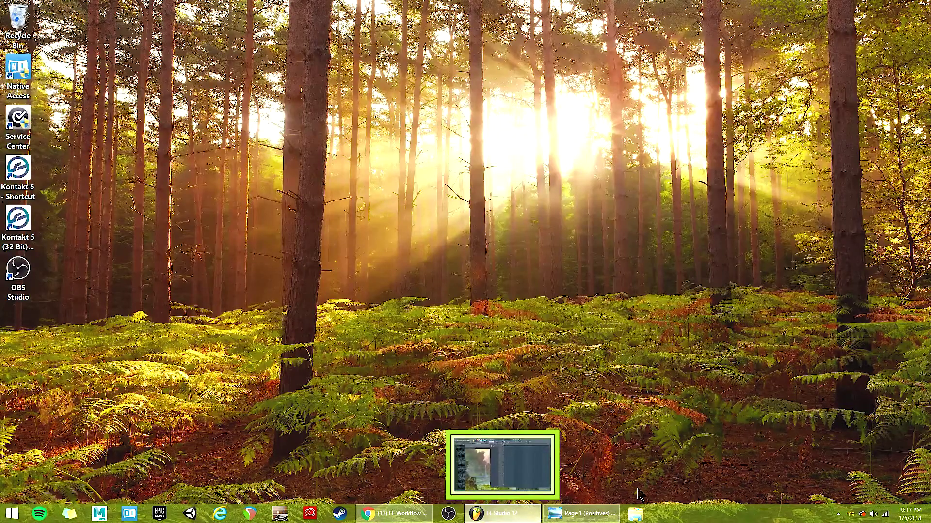
Open File Explorer at This PC and browse the C: drive's Program Files folder.
{"action": "left_click", "coordinate": [636, 514]}
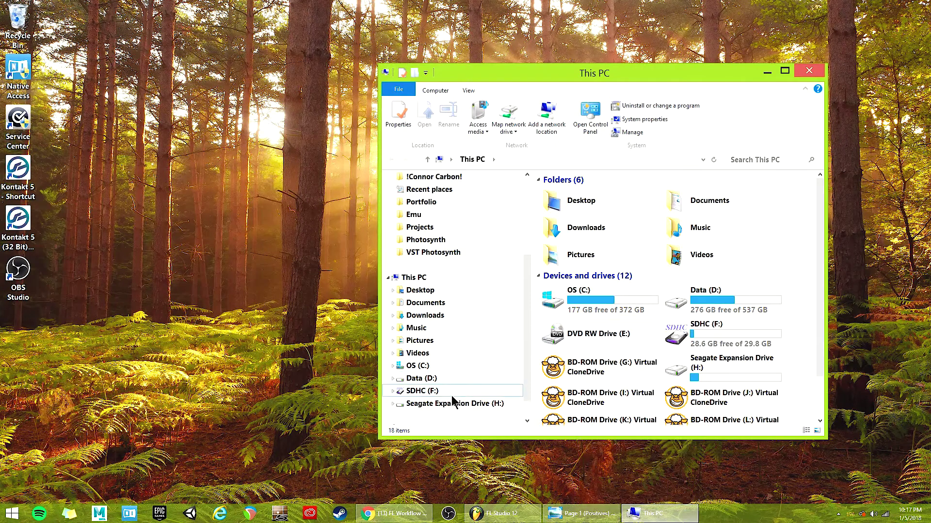
{"action": "middle_click", "coordinate": [421, 379]}
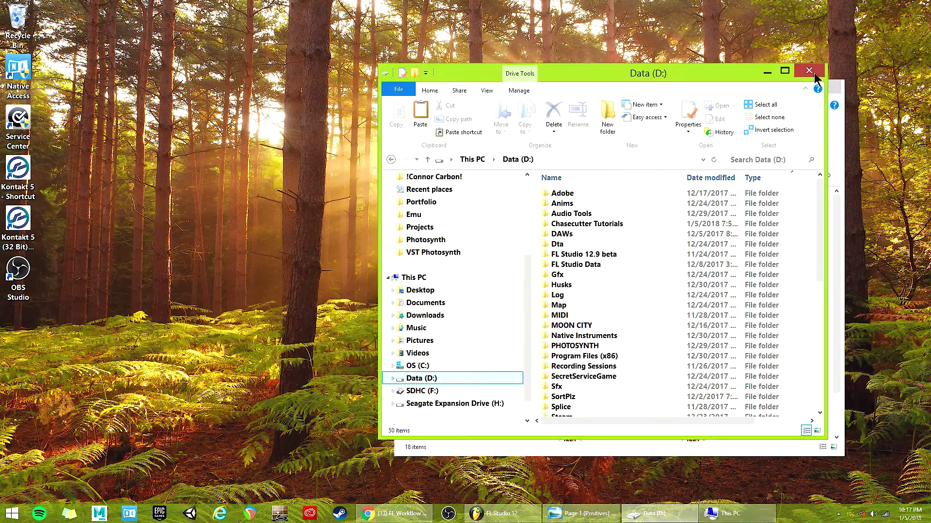
{"action": "left_click", "coordinate": [809, 71]}
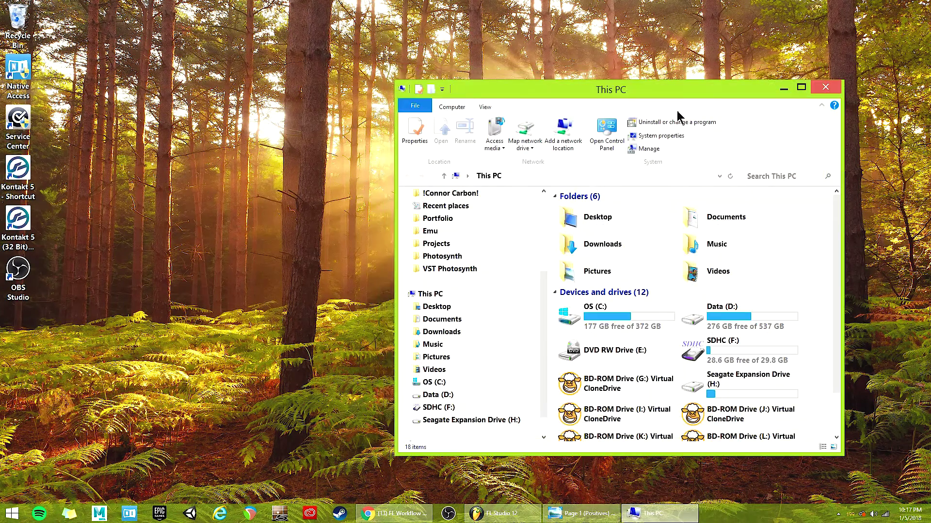
{"action": "left_click", "coordinate": [439, 383]}
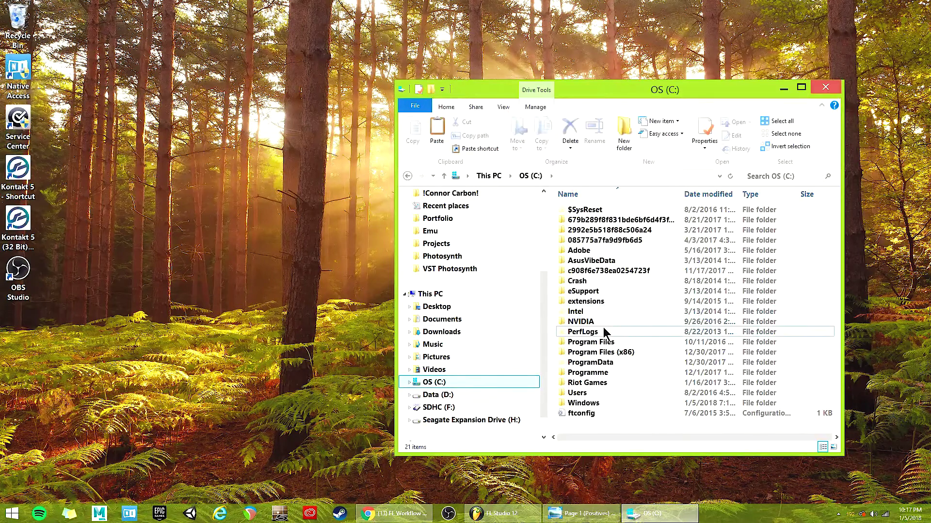
{"action": "left_click", "coordinate": [634, 382]}
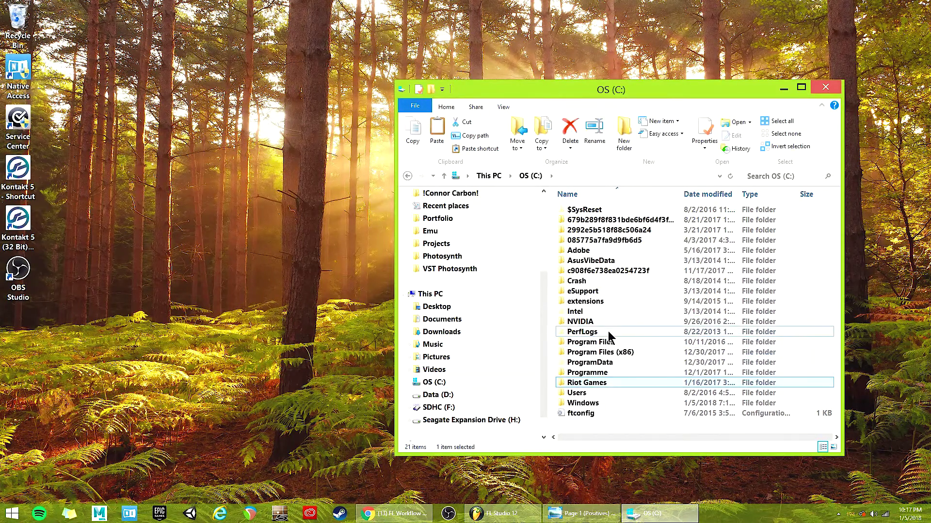
{"action": "double_click", "coordinate": [601, 343]}
{"action": "left_click", "coordinate": [592, 382]}
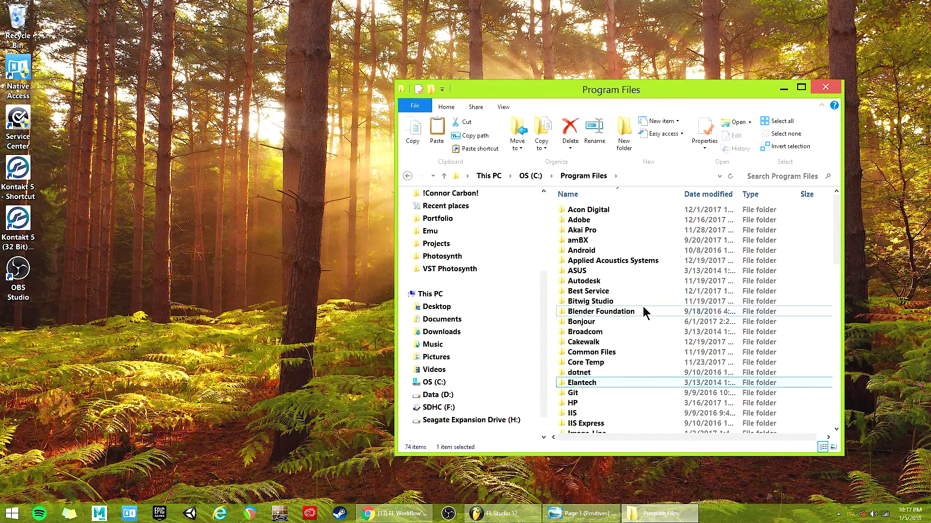
{"action": "scroll", "coordinate": [635, 329], "scroll_direction": "down", "scroll_amount": 4}
{"action": "scroll", "coordinate": [627, 296], "scroll_direction": "up", "scroll_amount": 3}
{"action": "scroll", "coordinate": [613, 301], "scroll_direction": "down", "scroll_amount": 10}
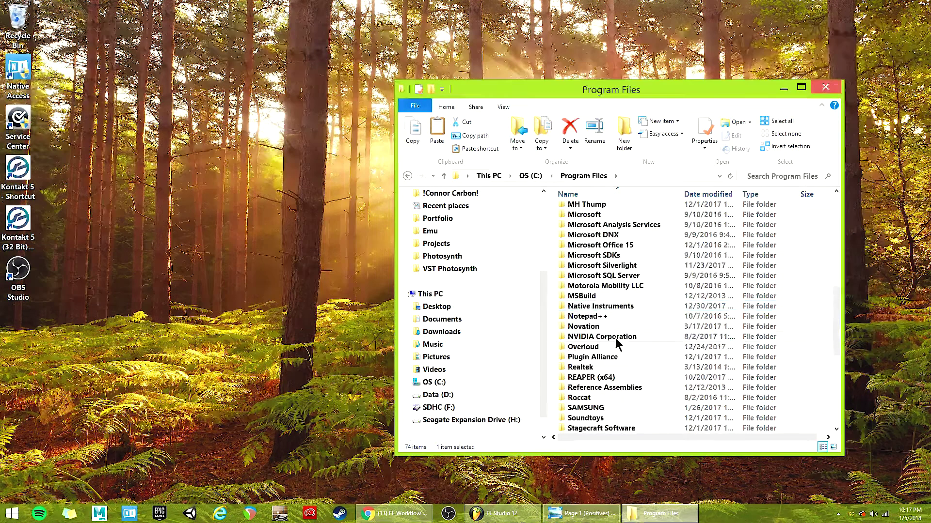
{"action": "scroll", "coordinate": [644, 342], "scroll_direction": "up", "scroll_amount": 3}
{"action": "scroll", "coordinate": [643, 342], "scroll_direction": "up", "scroll_amount": 1}
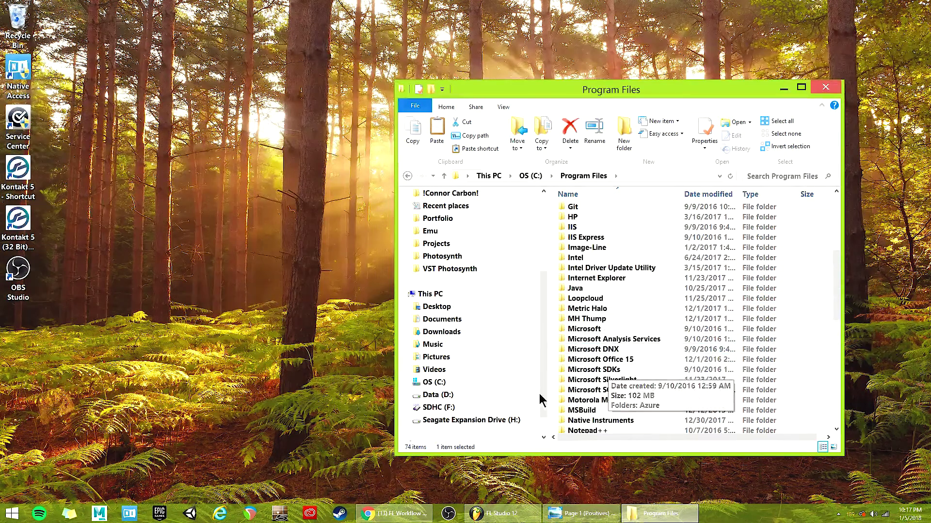
Navigate D: > DAWs > FL Studio 12 > Data > Projects > Templates in a maximized window.
{"action": "left_click", "coordinate": [453, 401]}
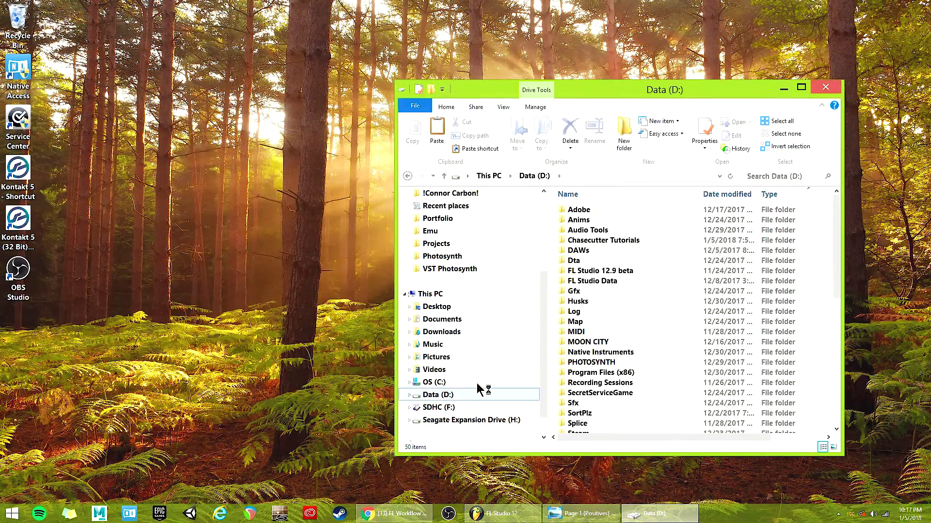
{"action": "double_click", "coordinate": [594, 251]}
{"action": "double_click", "coordinate": [584, 222]}
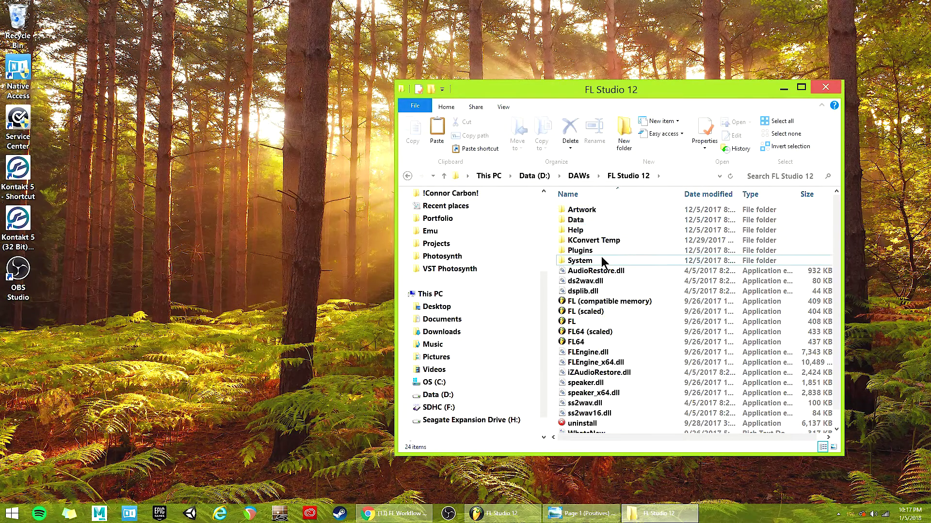
{"action": "double_click", "coordinate": [590, 86]}
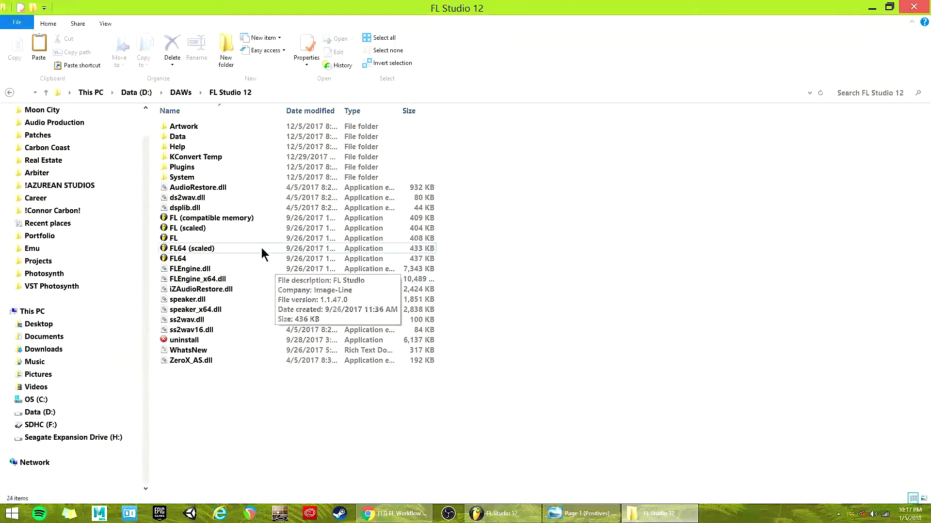
{"action": "double_click", "coordinate": [183, 137]}
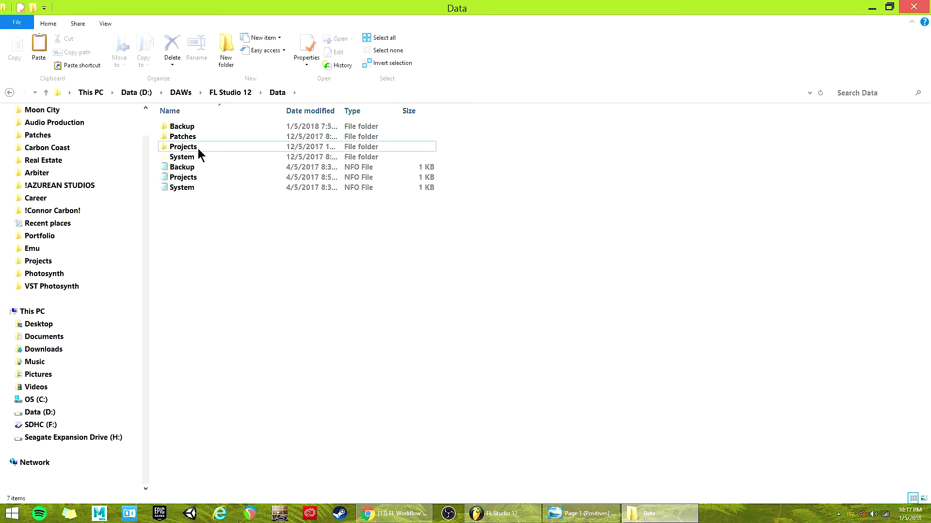
{"action": "double_click", "coordinate": [198, 149]}
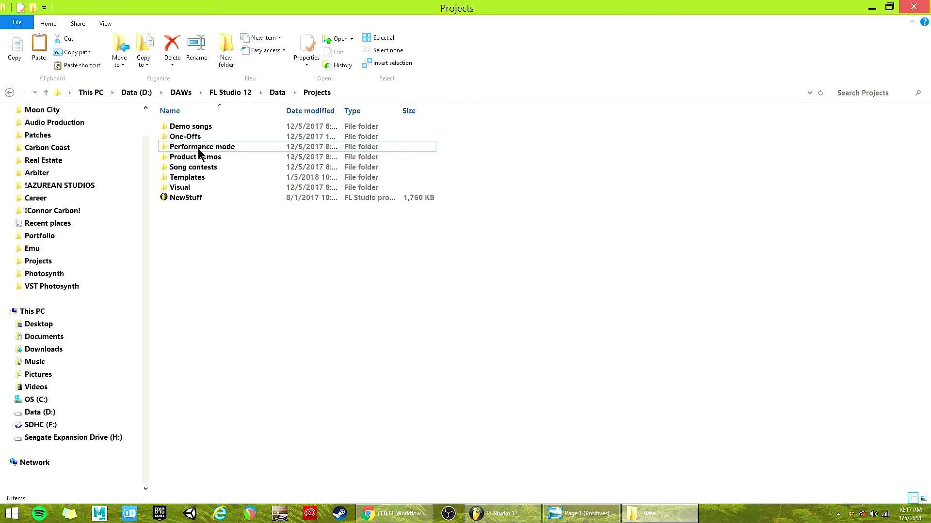
{"action": "double_click", "coordinate": [188, 180]}
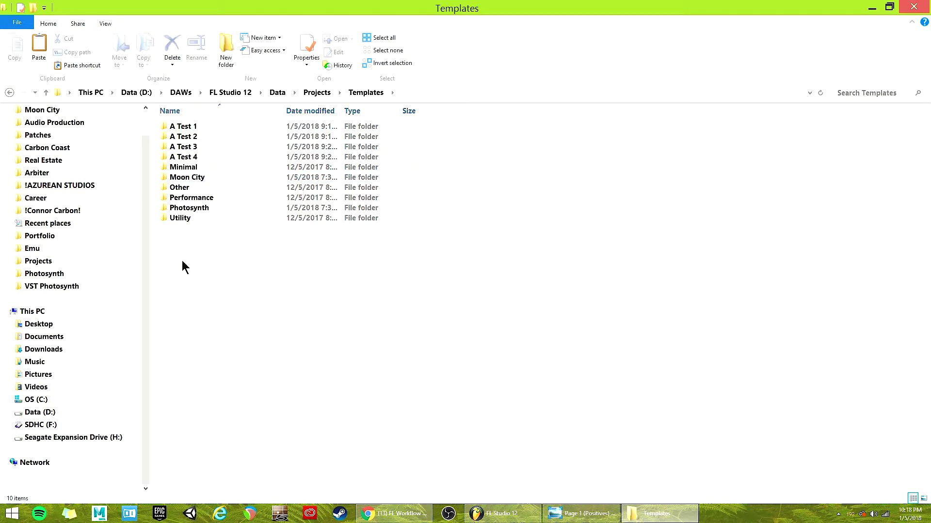
Create a new folder named 'Tutorial' inside Templates.
{"action": "right_click", "coordinate": [196, 270]}
{"action": "mouse_move", "coordinate": [150, 416]}
{"action": "left_click", "coordinate": [224, 414]}
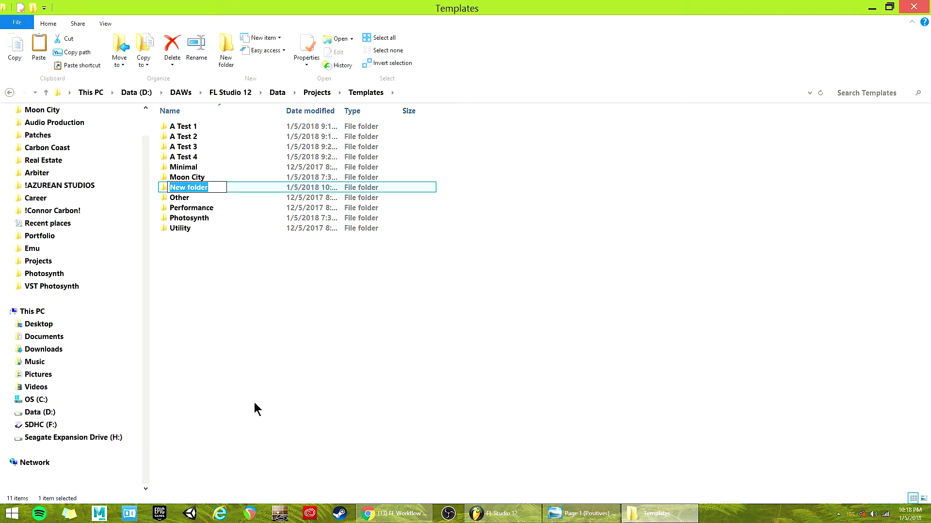
{"action": "type", "text": "Tutorial"}
{"action": "key", "text": "Return"}
{"action": "key", "text": "Return"}
Create a 'Demo Template' subfolder inside Tutorial and open it.
{"action": "right_click", "coordinate": [287, 211]}
{"action": "mouse_move", "coordinate": [223, 351]}
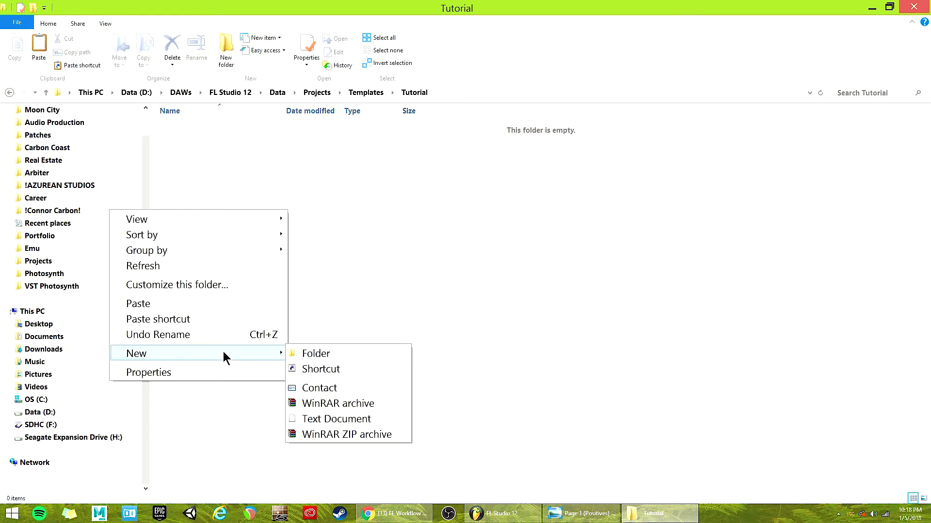
{"action": "left_click", "coordinate": [304, 356]}
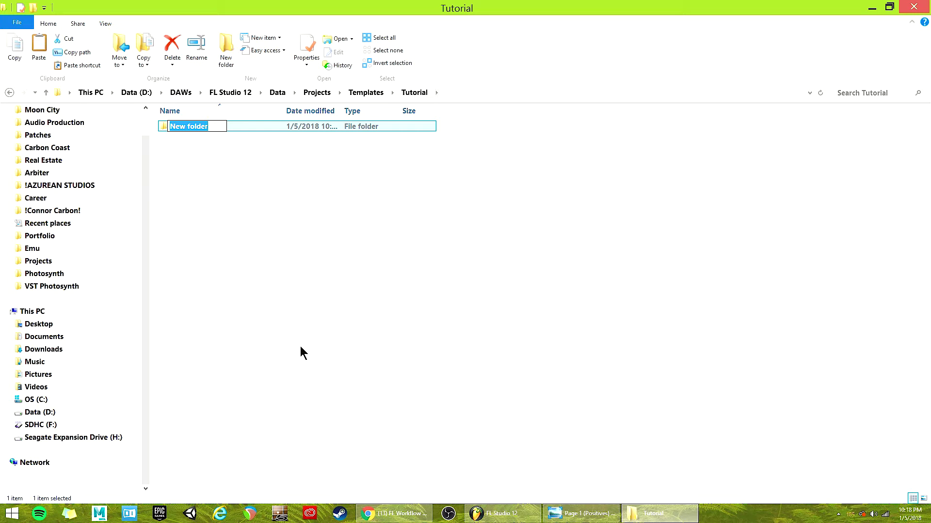
{"action": "type", "text": "Demo Template"}
{"action": "key", "text": "Return"}
{"action": "key", "text": "Return"}
{"action": "right_click", "coordinate": [235, 156]}
{"action": "mouse_move", "coordinate": [192, 298]}
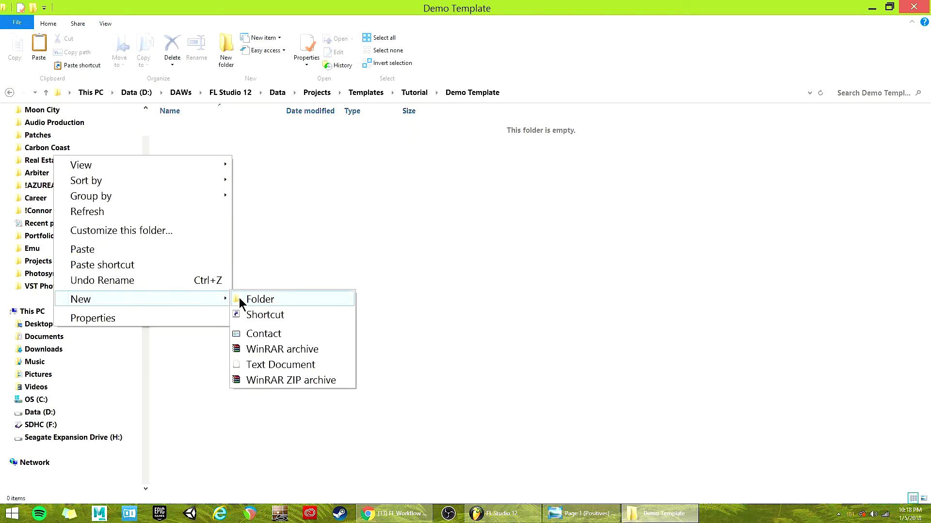
{"action": "left_click", "coordinate": [270, 283]}
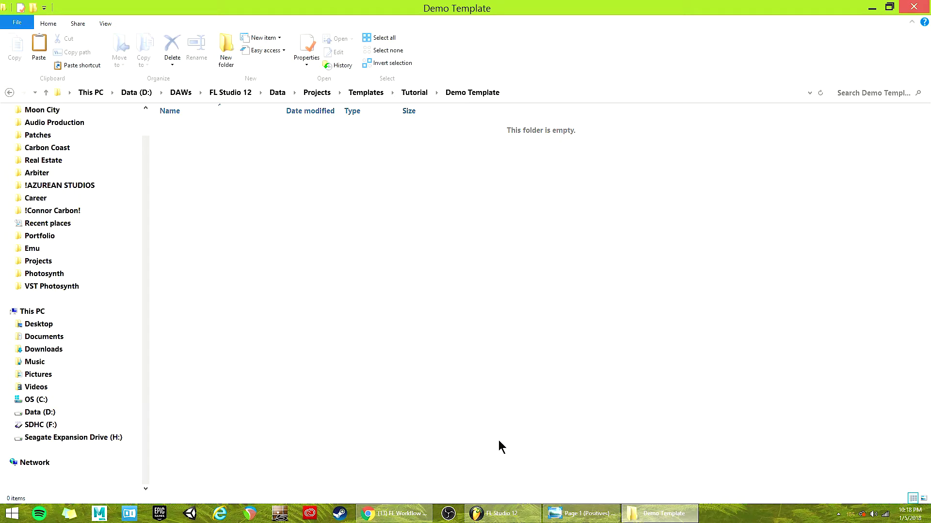
Back in FL Studio, give the Sampler channel an electric guitar icon.
{"action": "left_click", "coordinate": [497, 513]}
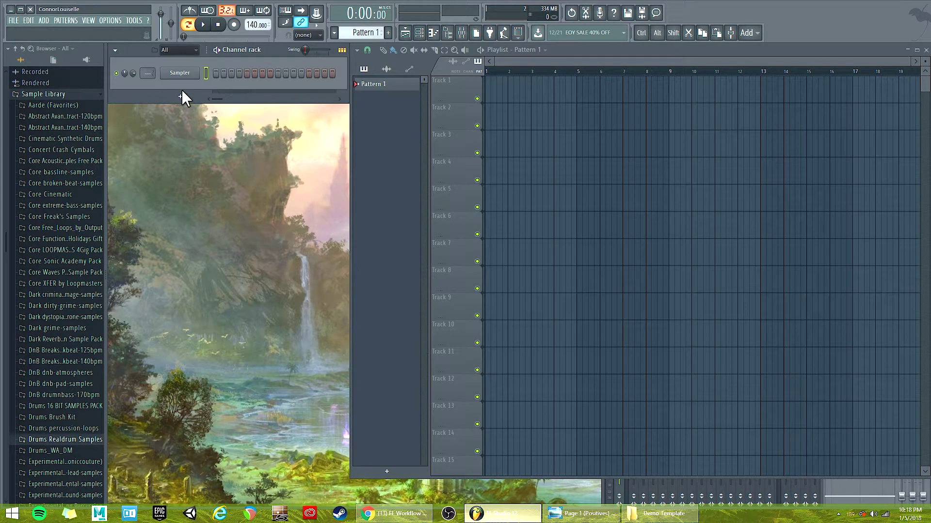
{"action": "left_click", "coordinate": [180, 72]}
{"action": "left_click", "coordinate": [179, 73]}
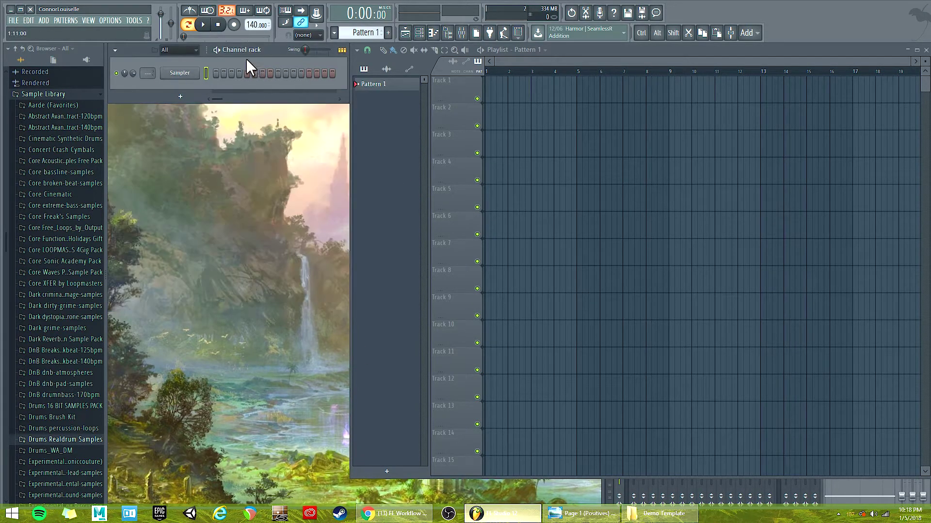
{"action": "right_click", "coordinate": [178, 73]}
{"action": "left_click", "coordinate": [249, 103]}
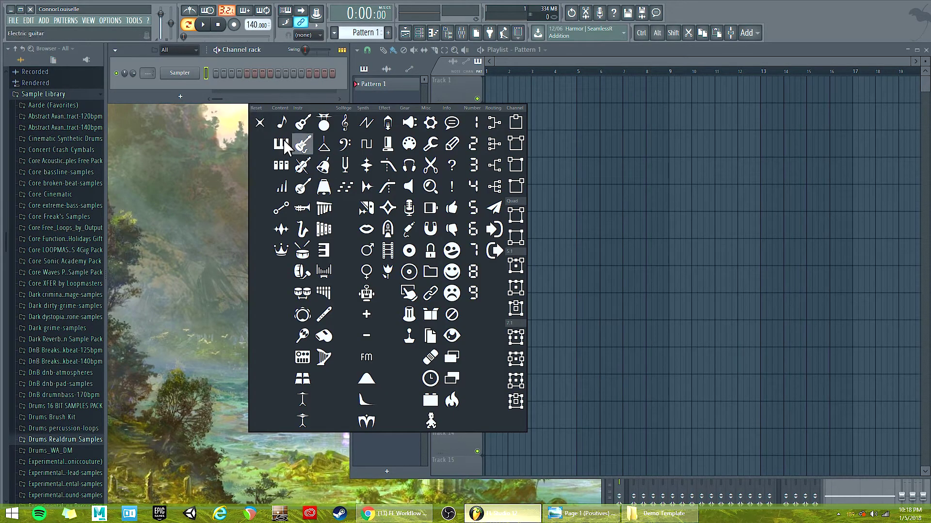
{"action": "left_click", "coordinate": [301, 146]}
Change the Sampler channel's colour to green.
{"action": "right_click", "coordinate": [177, 77]}
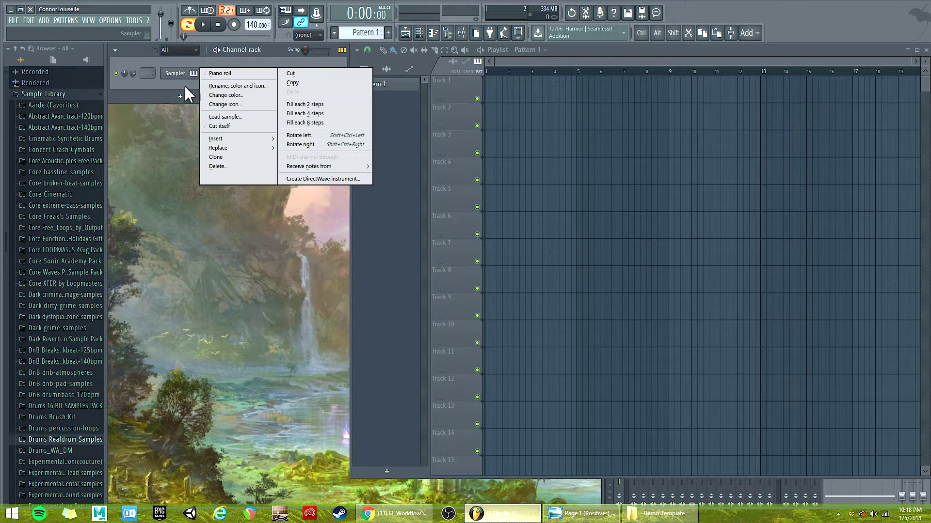
{"action": "left_click", "coordinate": [216, 93]}
{"action": "left_click", "coordinate": [248, 107]}
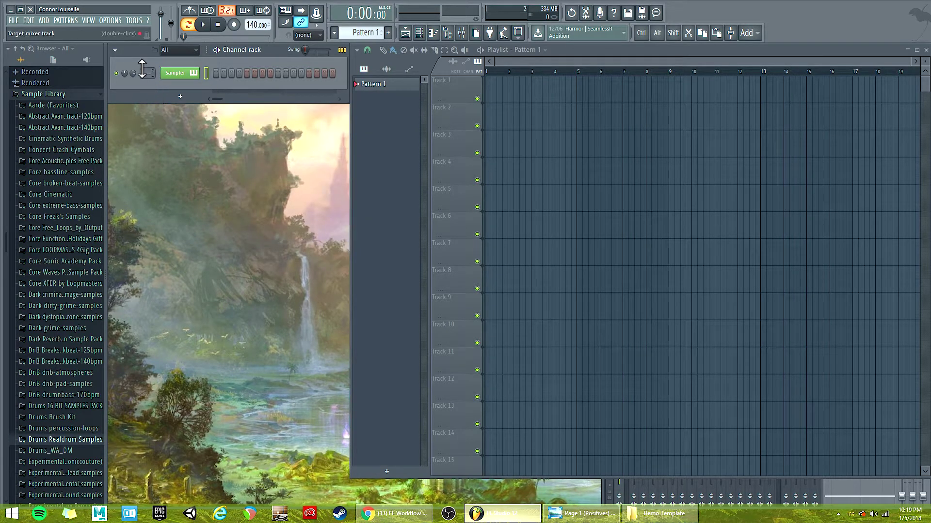
{"action": "left_click", "coordinate": [13, 20]}
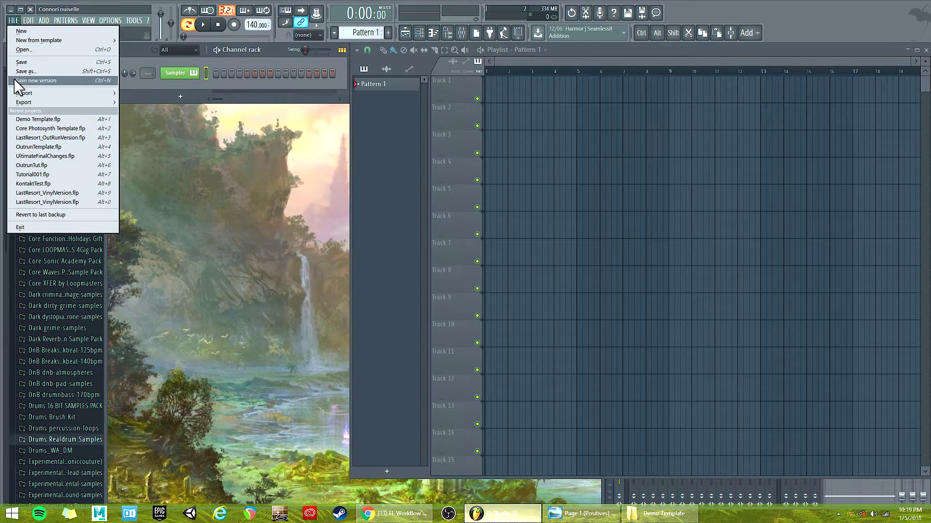
Save the project as 'Demo Template' in Data\Projects\Templates\Tutorial\Demo Template.
{"action": "left_click", "coordinate": [26, 72]}
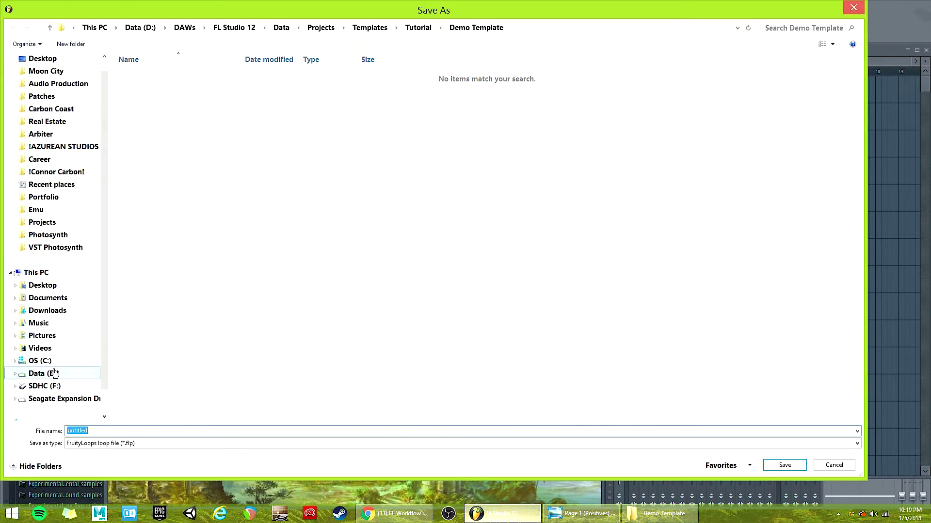
{"action": "left_click", "coordinate": [53, 372]}
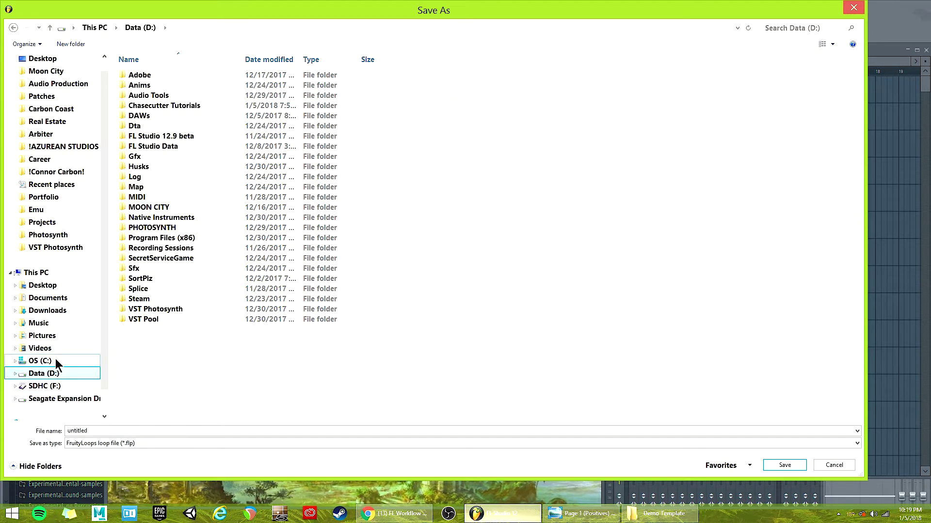
{"action": "double_click", "coordinate": [151, 115]}
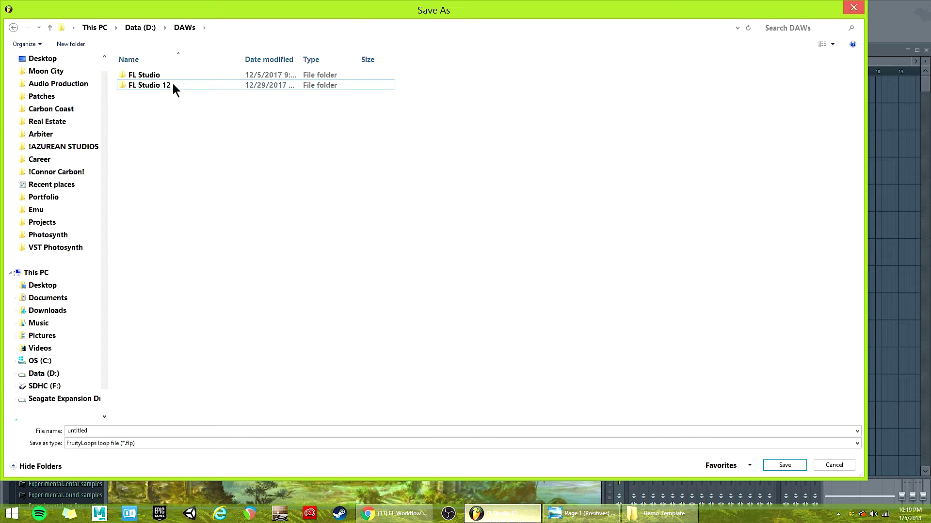
{"action": "double_click", "coordinate": [165, 85]}
{"action": "double_click", "coordinate": [161, 86]}
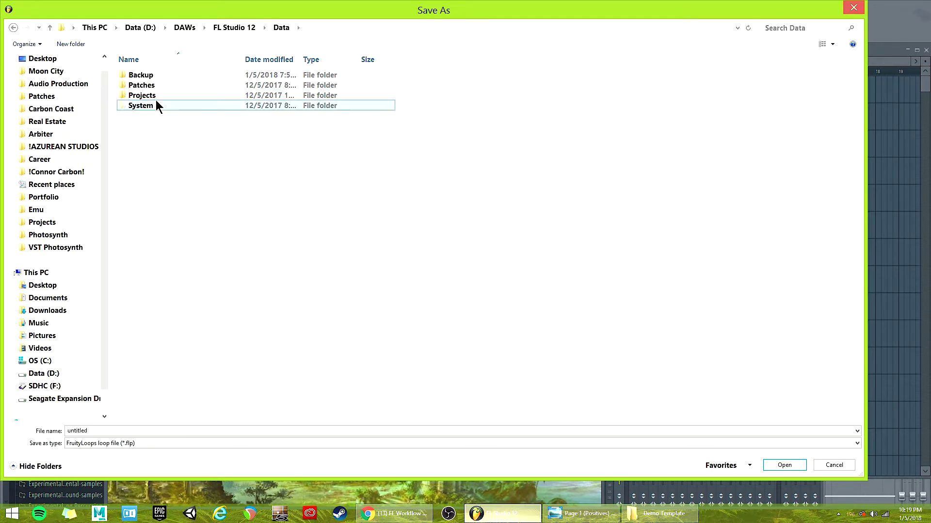
{"action": "double_click", "coordinate": [156, 96]}
{"action": "double_click", "coordinate": [154, 125]}
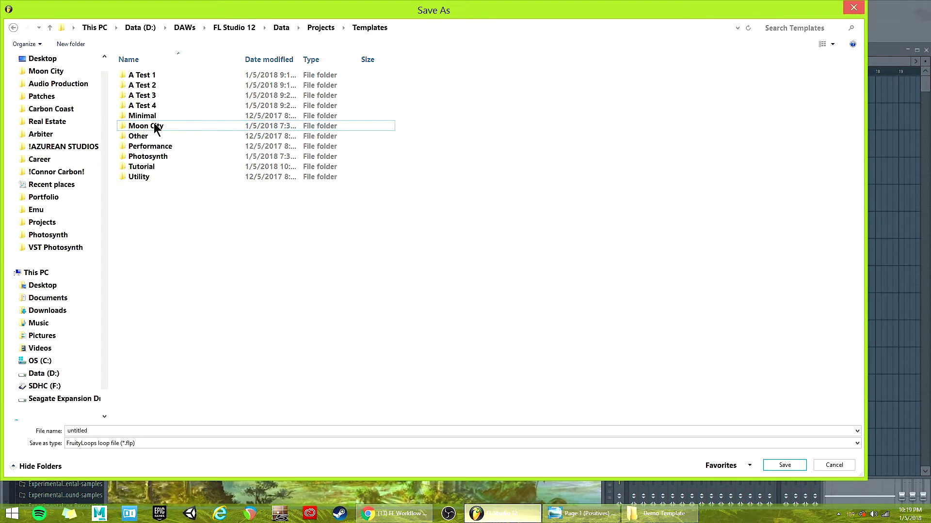
{"action": "double_click", "coordinate": [156, 166]}
{"action": "double_click", "coordinate": [181, 78]}
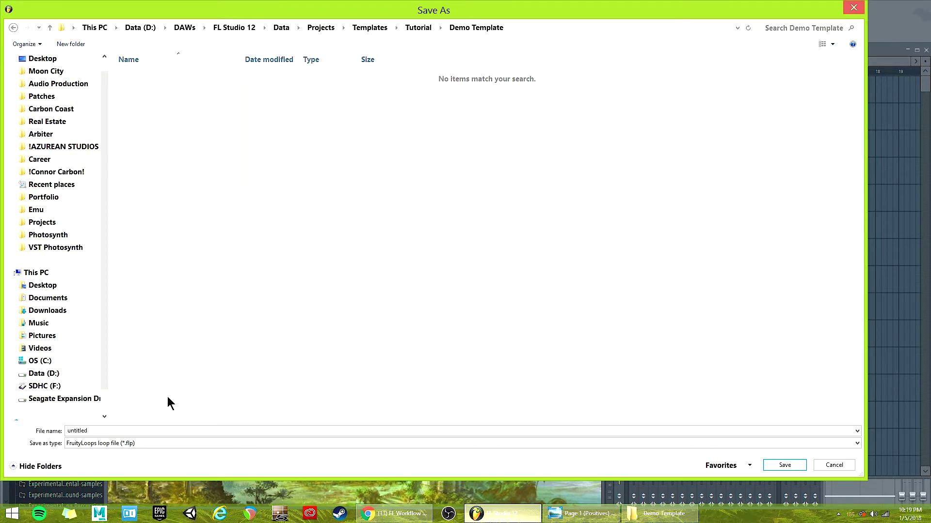
{"action": "left_click", "coordinate": [120, 431]}
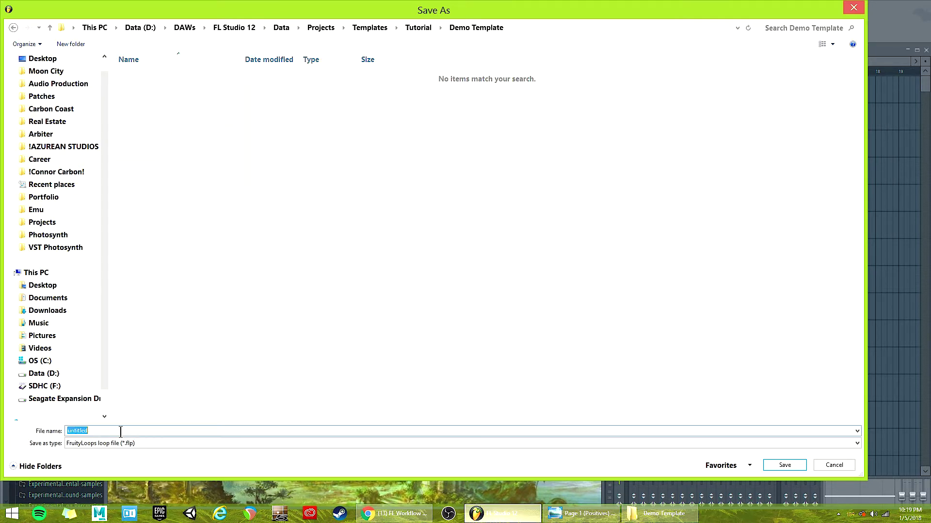
{"action": "type", "text": "Demo Template"}
{"action": "key", "text": "Return"}
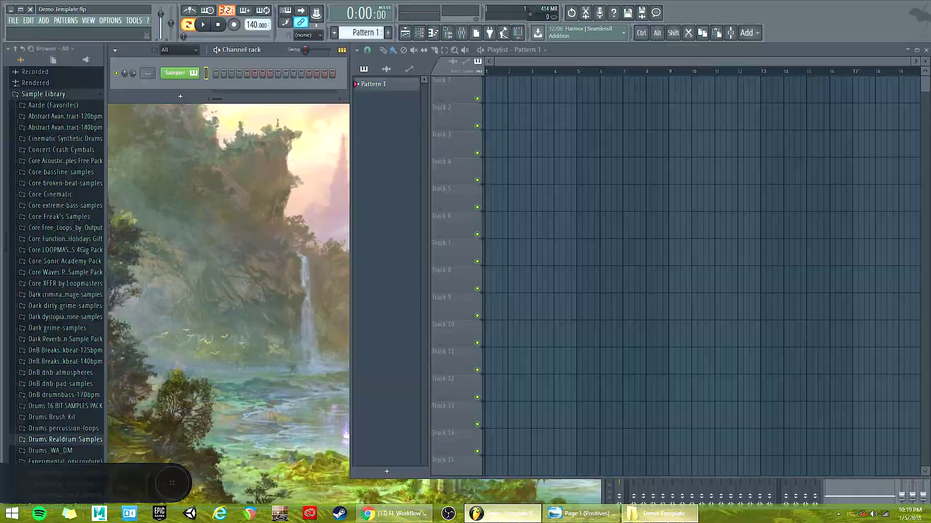
From the Demo Template folder window, browse to Templates > Minimal > Basic to list its NFO file.
{"action": "left_click", "coordinate": [660, 513]}
{"action": "left_click", "coordinate": [199, 132]}
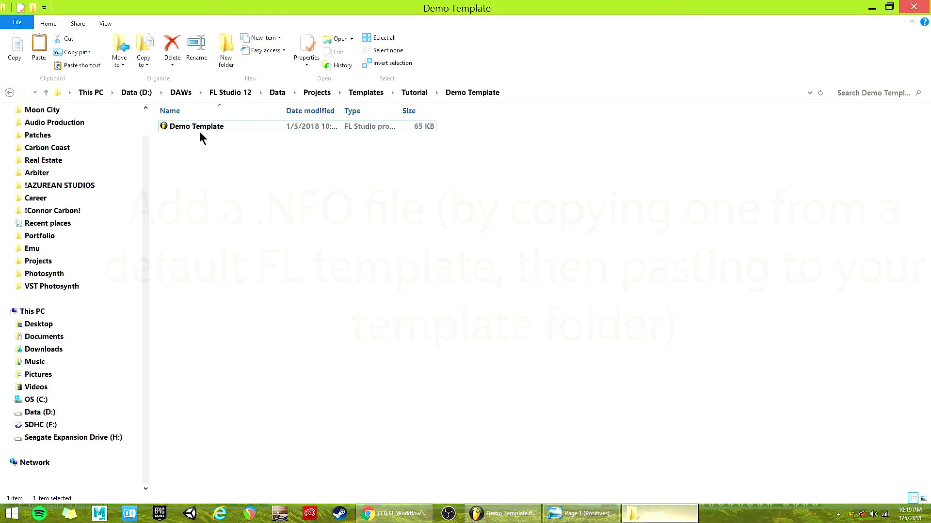
{"action": "left_click", "coordinate": [213, 194]}
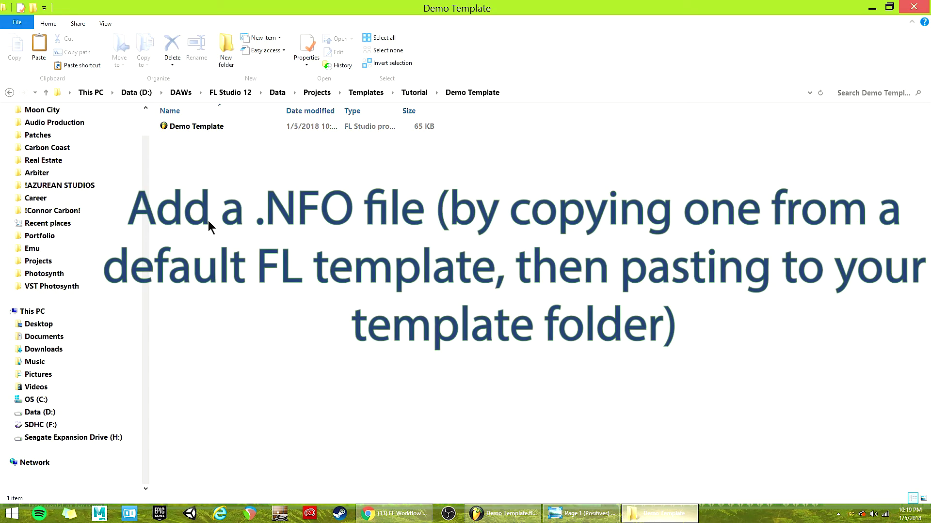
{"action": "left_click", "coordinate": [379, 95]}
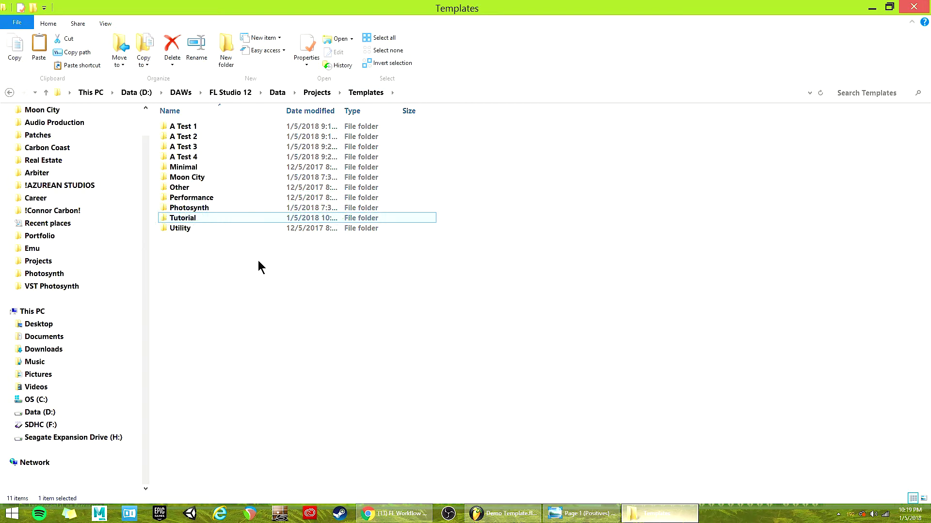
{"action": "double_click", "coordinate": [198, 167]}
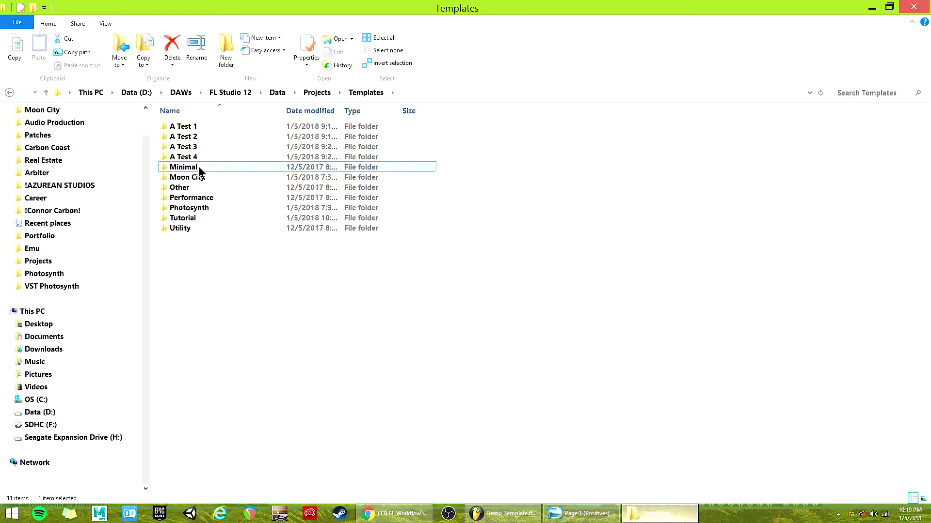
{"action": "left_click", "coordinate": [390, 516]}
{"action": "scroll", "coordinate": [163, 434], "scroll_direction": "down", "scroll_amount": 1}
{"action": "left_click", "coordinate": [373, 509]}
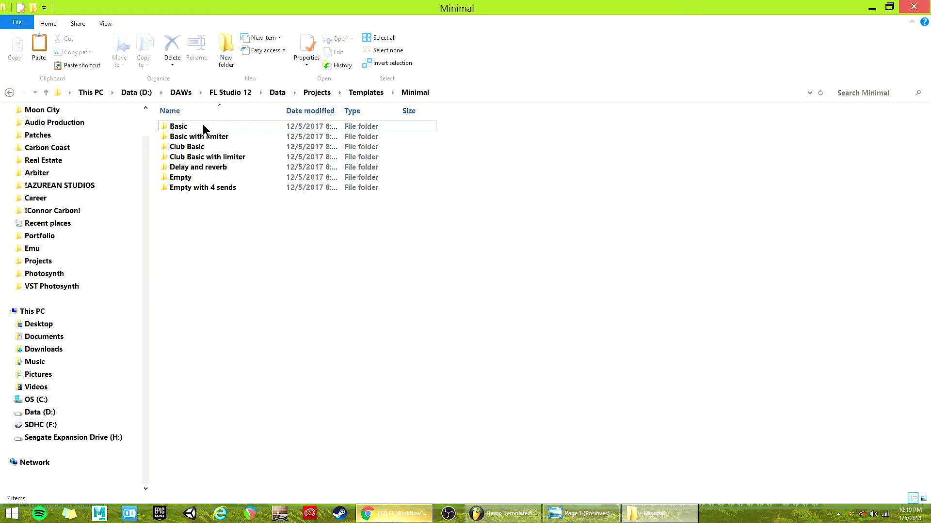
{"action": "double_click", "coordinate": [174, 127]}
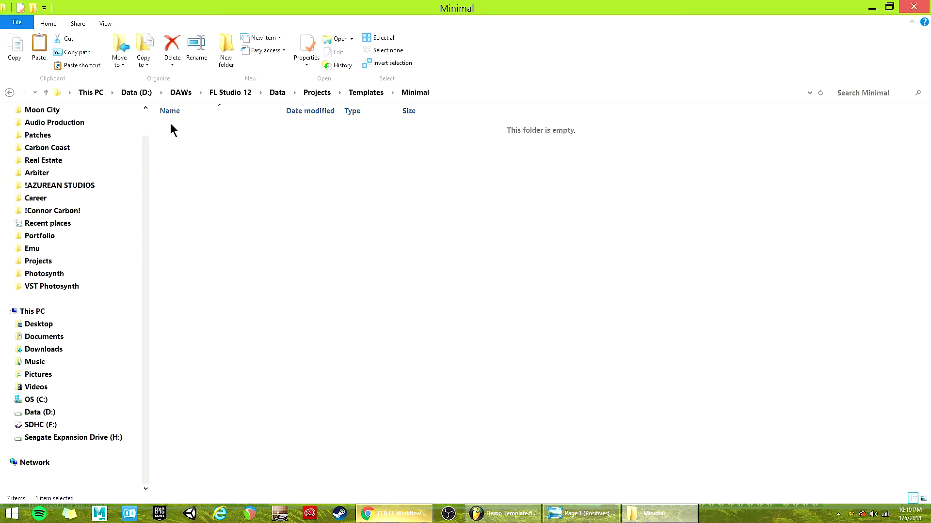
{"action": "left_click", "coordinate": [383, 97]}
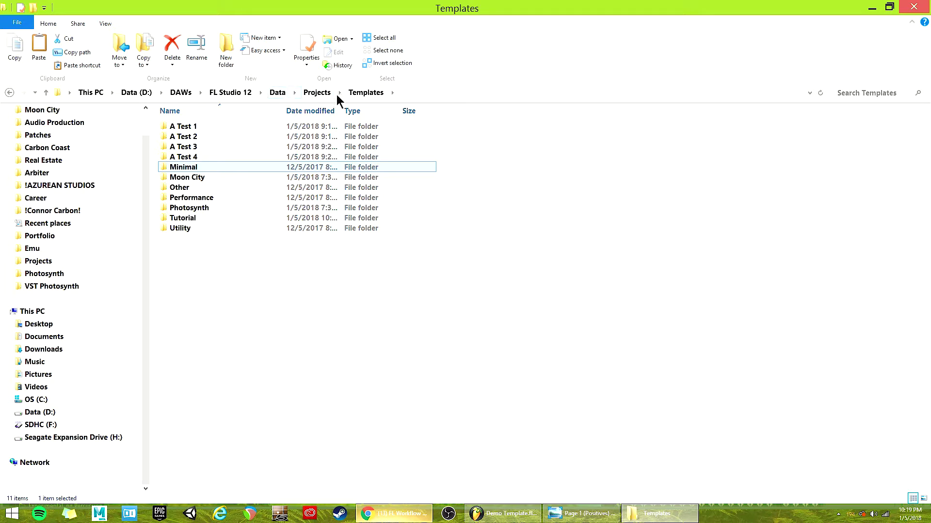
{"action": "double_click", "coordinate": [192, 168]}
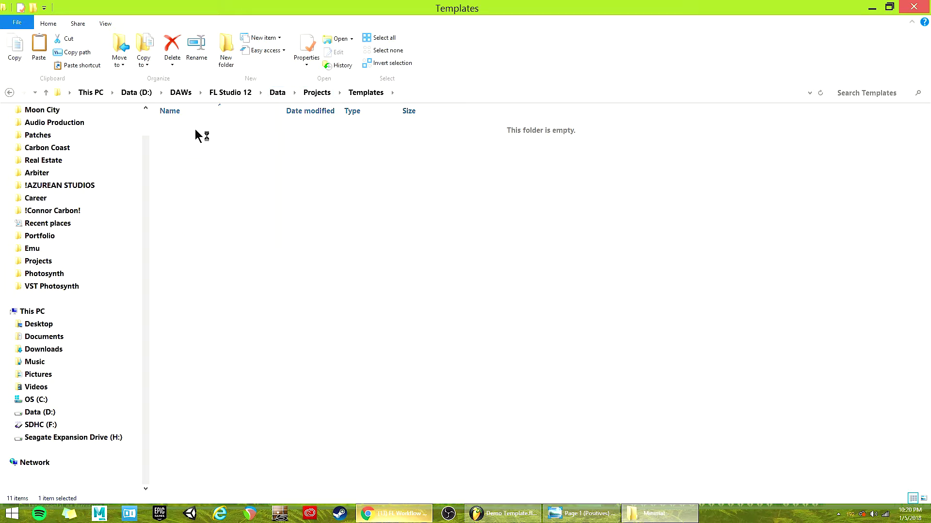
{"action": "double_click", "coordinate": [199, 125]}
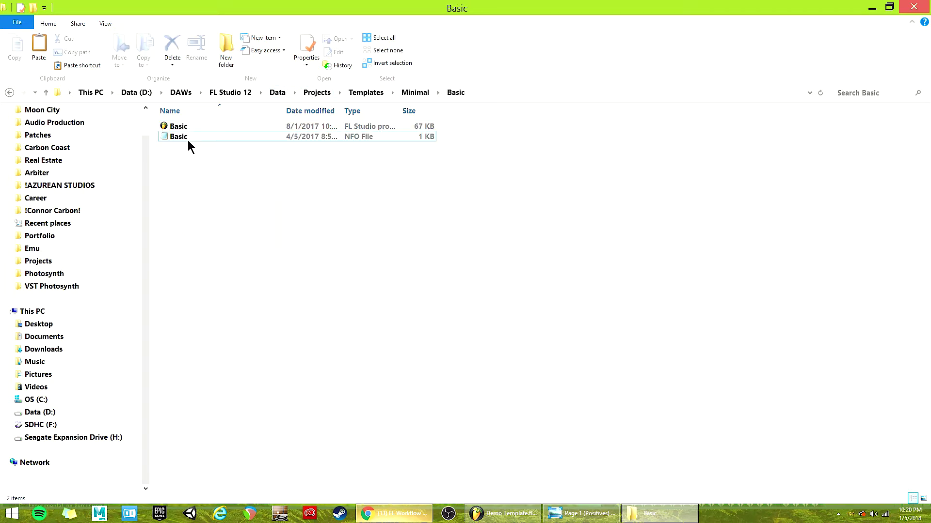
Copy Basic.nfo from Minimal\Basic and paste it into Tutorial\Demo Template.
{"action": "left_click", "coordinate": [188, 141]}
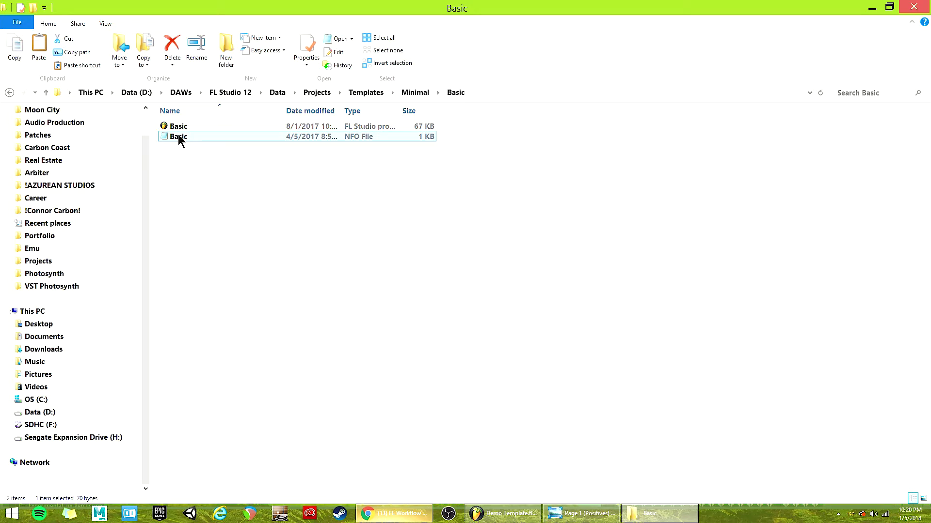
{"action": "right_click", "coordinate": [179, 138]}
{"action": "left_click", "coordinate": [103, 280]}
{"action": "left_click", "coordinate": [407, 95]}
{"action": "left_click", "coordinate": [365, 93]}
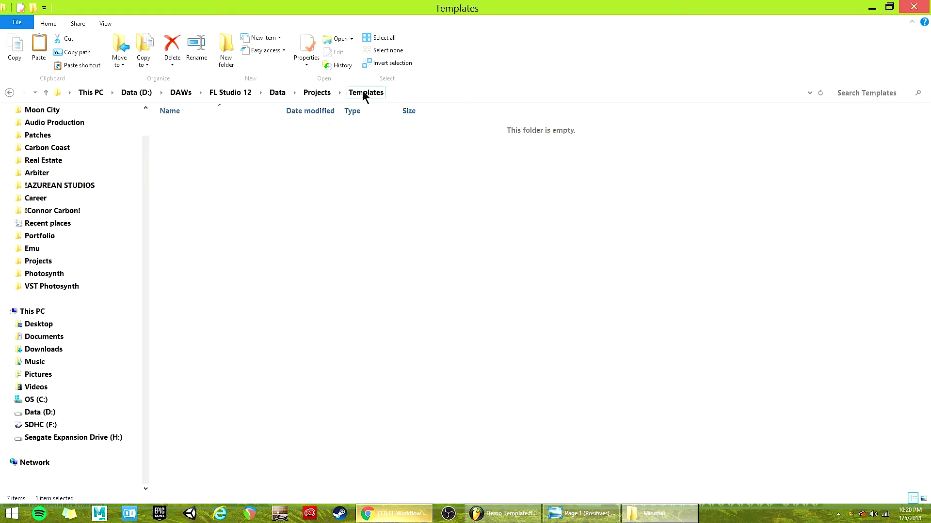
{"action": "double_click", "coordinate": [193, 217]}
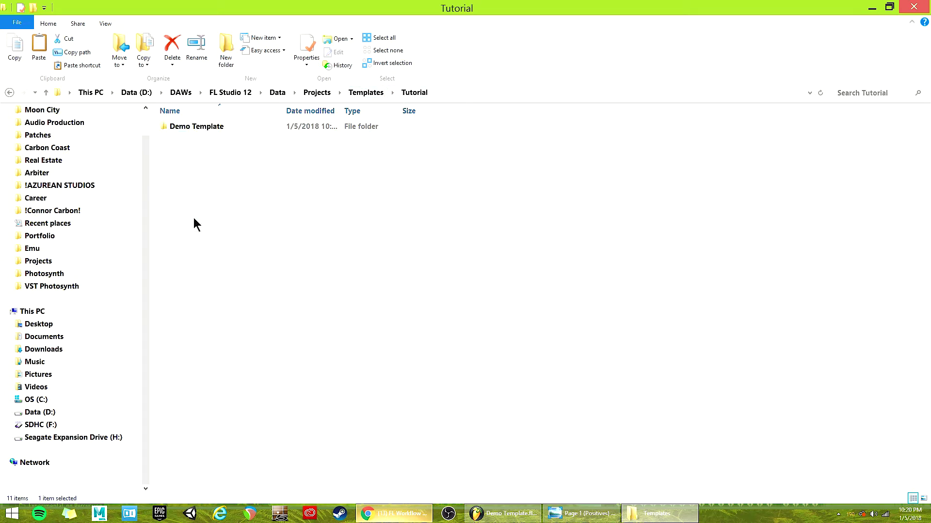
{"action": "double_click", "coordinate": [197, 127]}
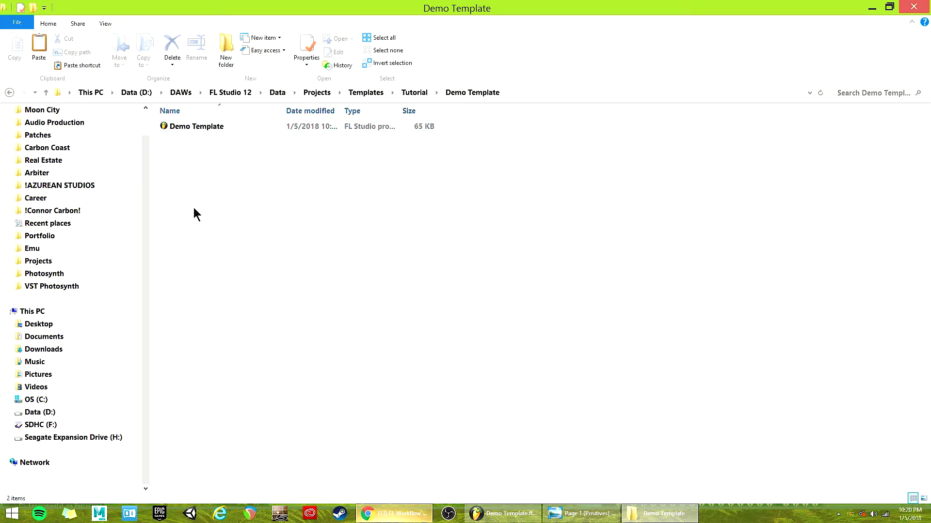
{"action": "key", "text": "ctrl+v"}
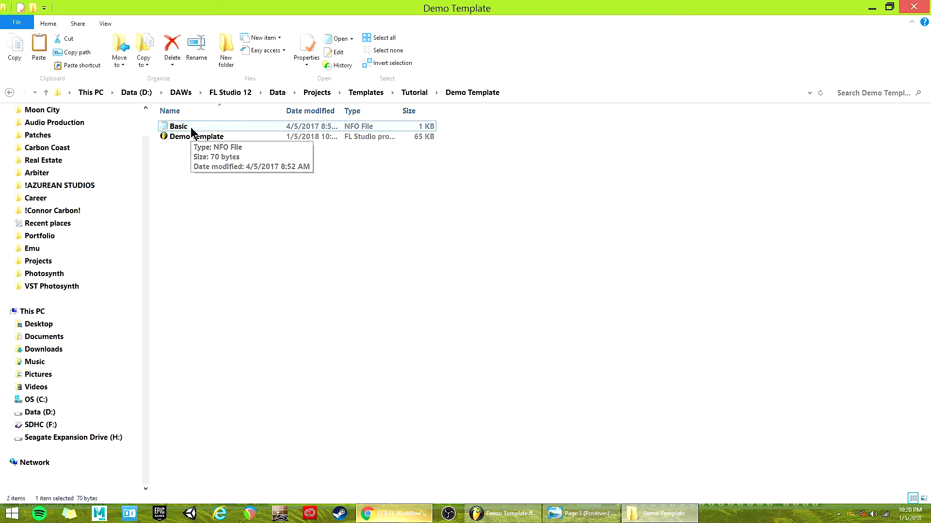
Rename the pasted NFO file to 'Demo Template'.
{"action": "left_click", "coordinate": [190, 127]}
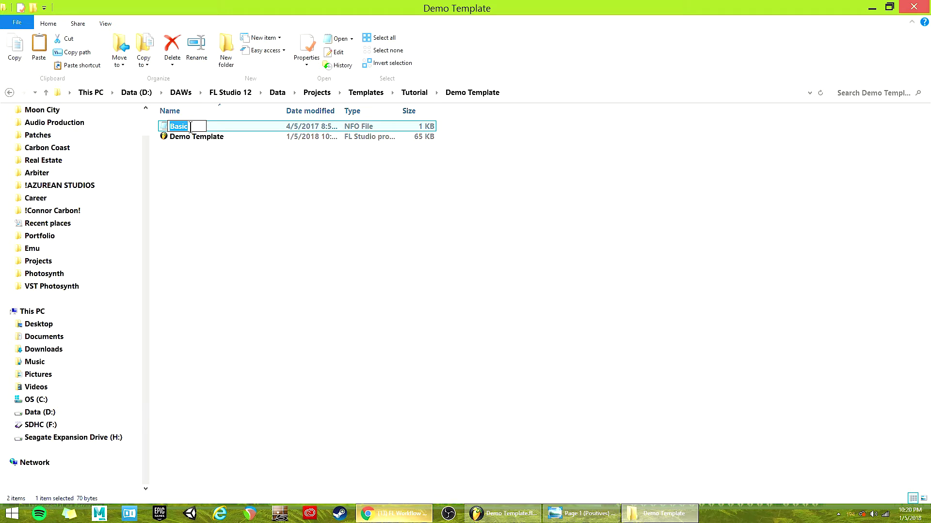
{"action": "right_click", "coordinate": [190, 127]}
{"action": "left_click", "coordinate": [231, 126]}
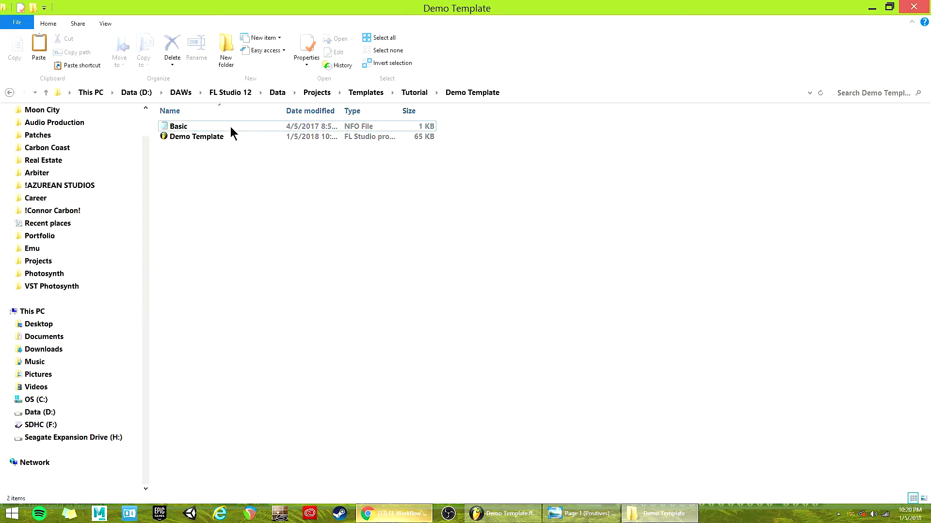
{"action": "left_click", "coordinate": [151, 131]}
{"action": "right_click", "coordinate": [177, 131]}
{"action": "right_click", "coordinate": [177, 130]}
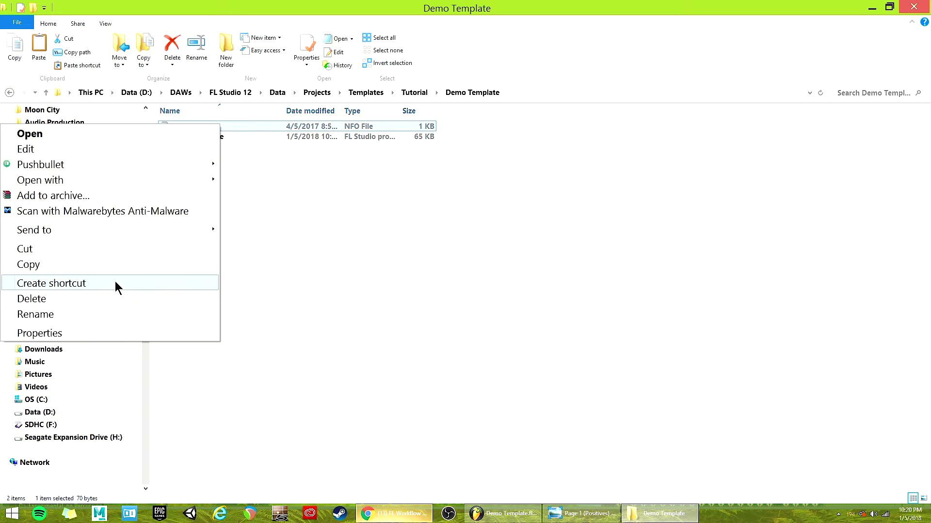
{"action": "left_click", "coordinate": [82, 315]}
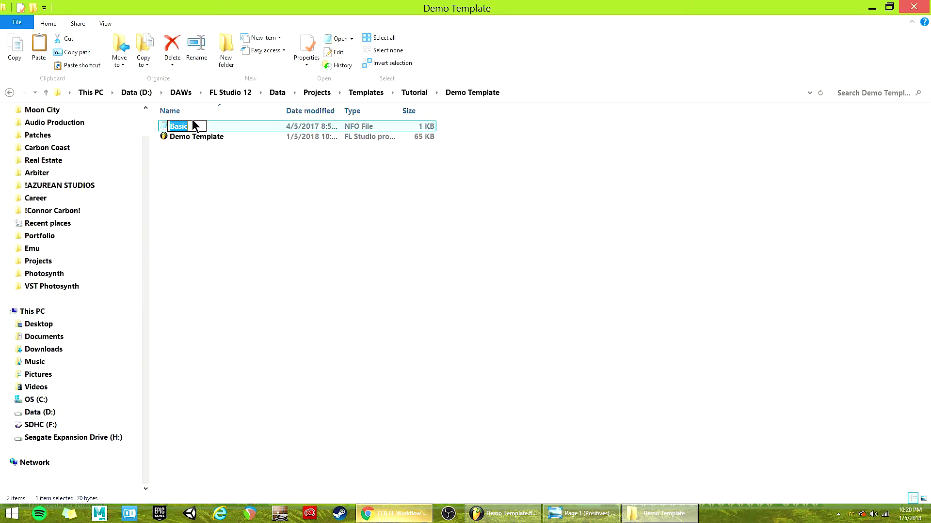
{"action": "type", "text": "Demo Template"}
{"action": "key", "text": "Return"}
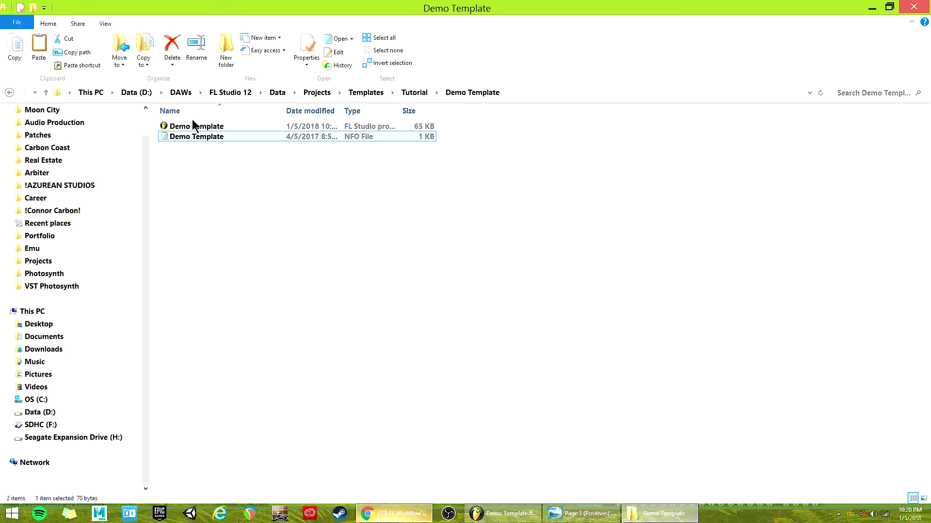
Open the Demo Template NFO in Notepad and delete the 72 after MenuIconIndex=.
{"action": "key", "text": "Return"}
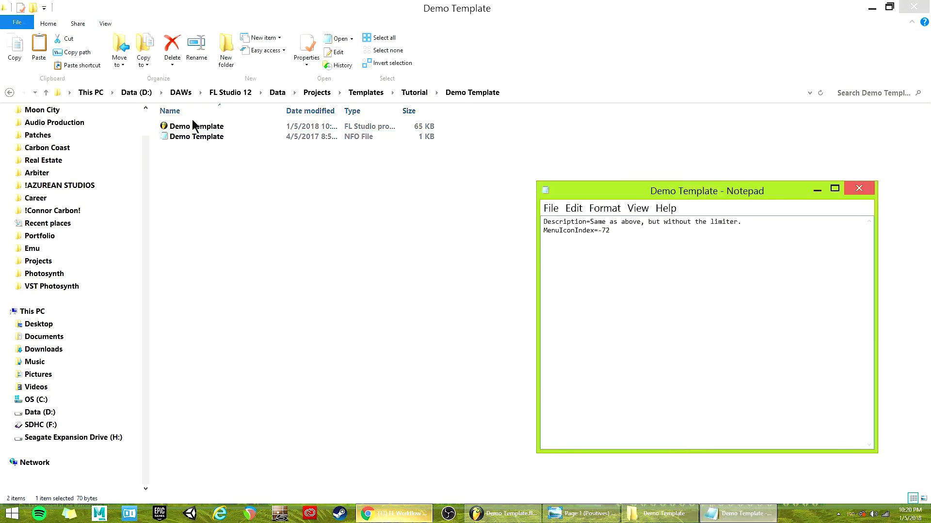
{"action": "key", "text": "ctrl+shift+Left"}
{"action": "key", "text": "End"}
{"action": "key", "text": "BackSpace"}
{"action": "key", "text": "BackSpace"}
Replace the old Description text with 'This is a demo Template for my video.'.
{"action": "left_click_drag", "start_coordinate": [592, 222], "coordinate": [764, 223]}
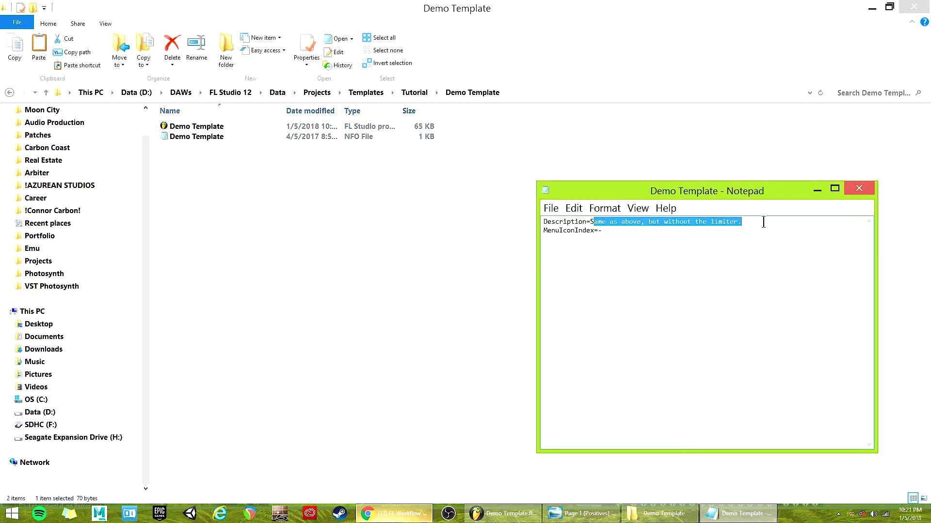
{"action": "key", "text": "BackSpace"}
{"action": "key", "text": "BackSpace"}
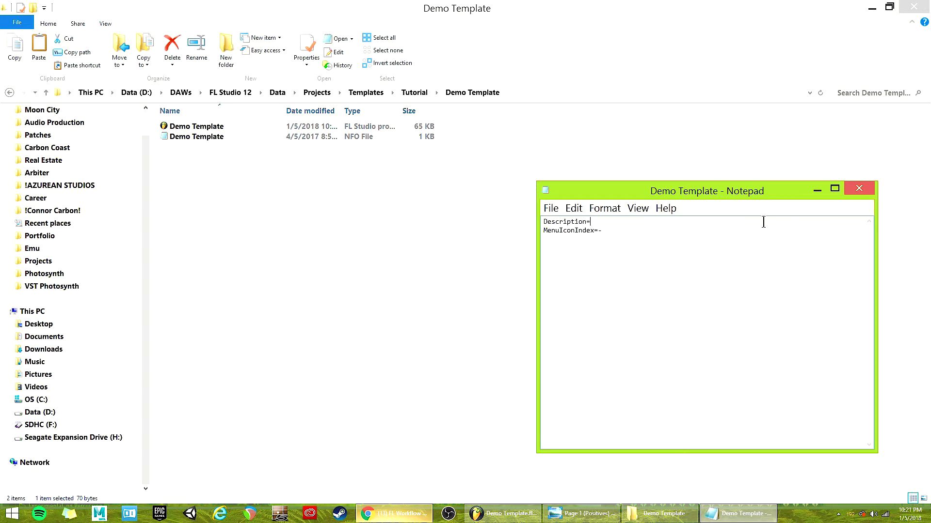
{"action": "type", "text": "This is a demo Template for my video."}
Page through the icon index reference sheets, from positive indices down to -133, to choose an icon.
{"action": "left_click", "coordinate": [665, 514]}
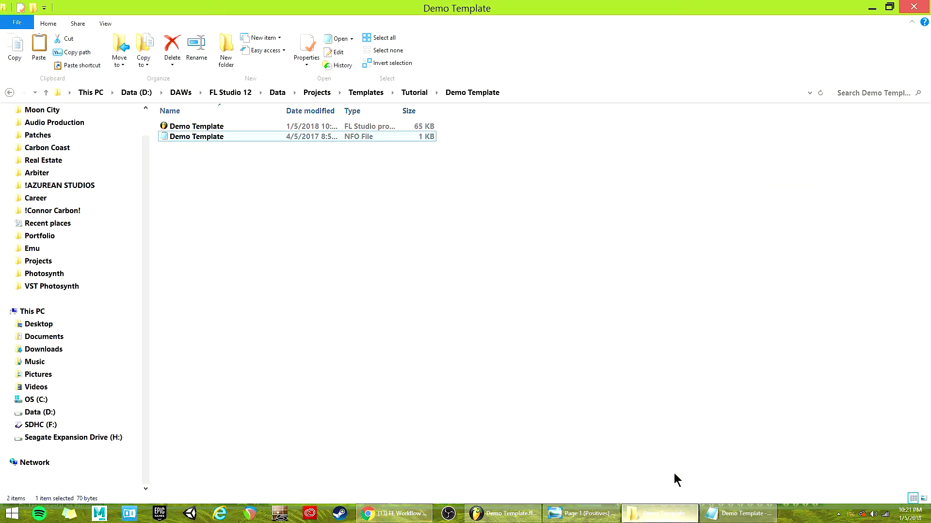
{"action": "left_click", "coordinate": [582, 514]}
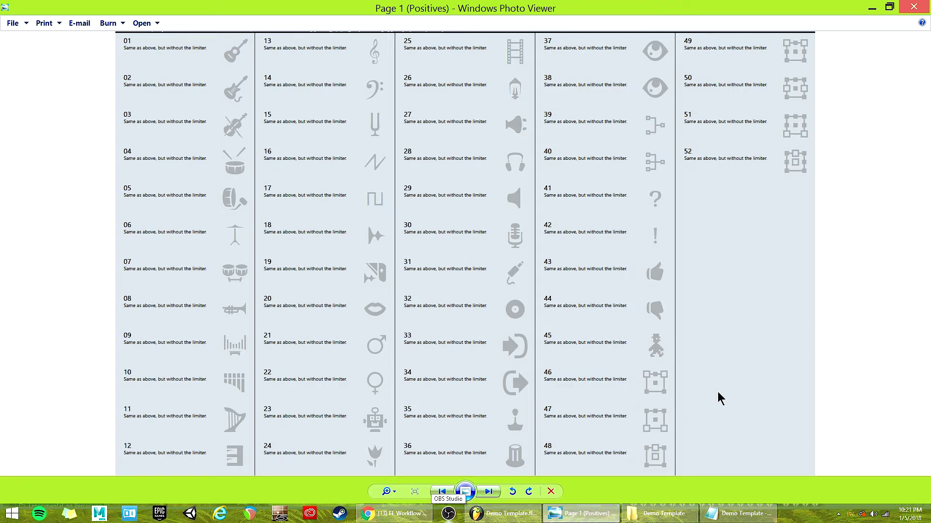
{"action": "key", "text": "Right"}
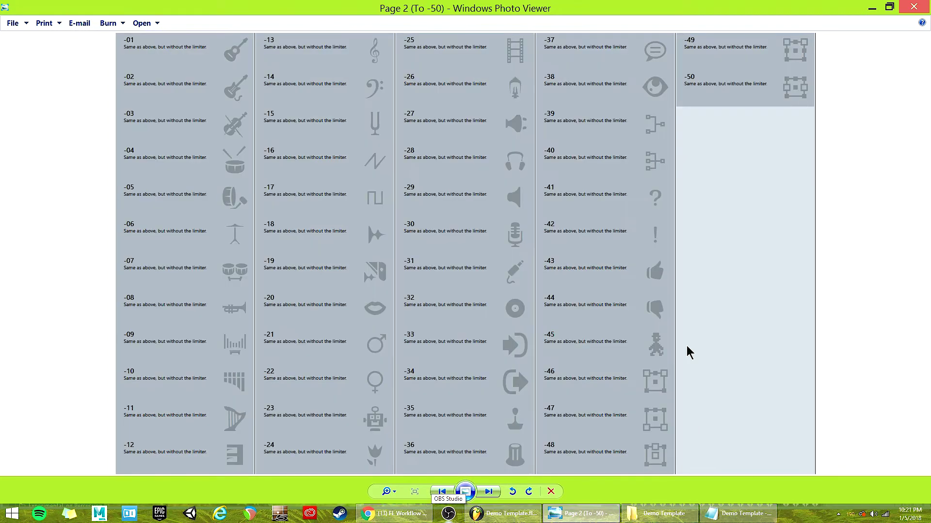
{"action": "key", "text": "Right"}
{"action": "key", "text": "Right"}
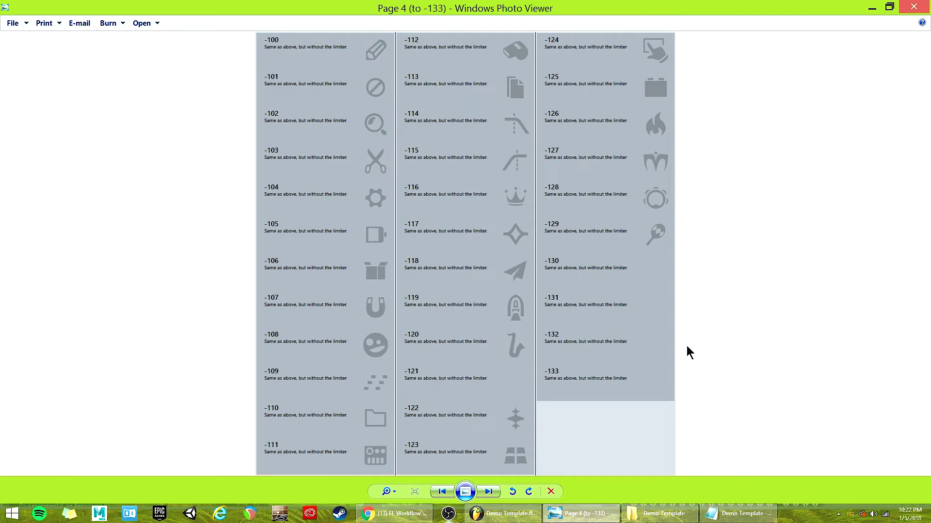
{"action": "key", "text": "Left"}
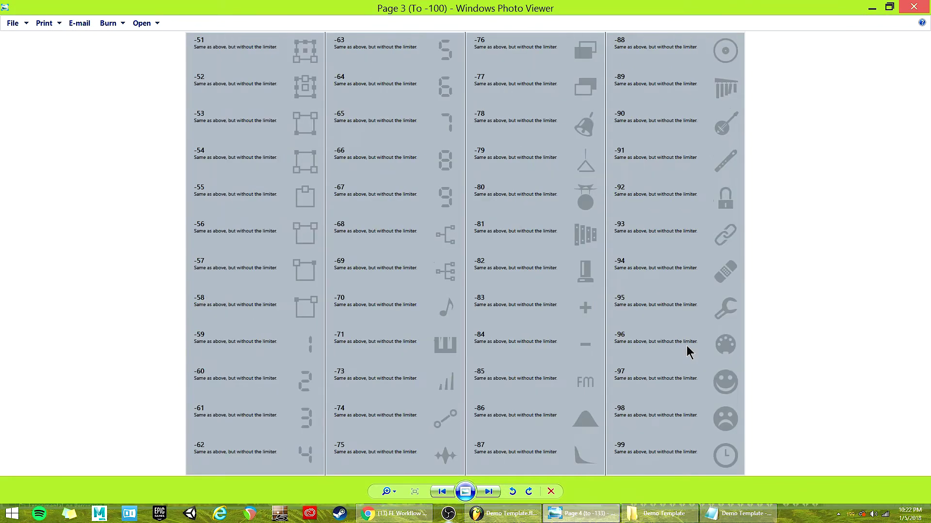
{"action": "key", "text": "Left"}
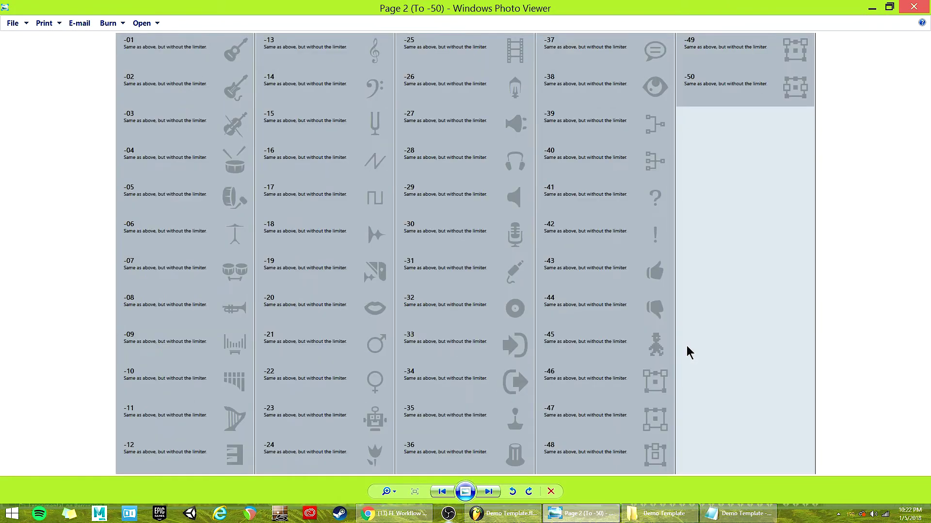
{"action": "key", "text": "Left"}
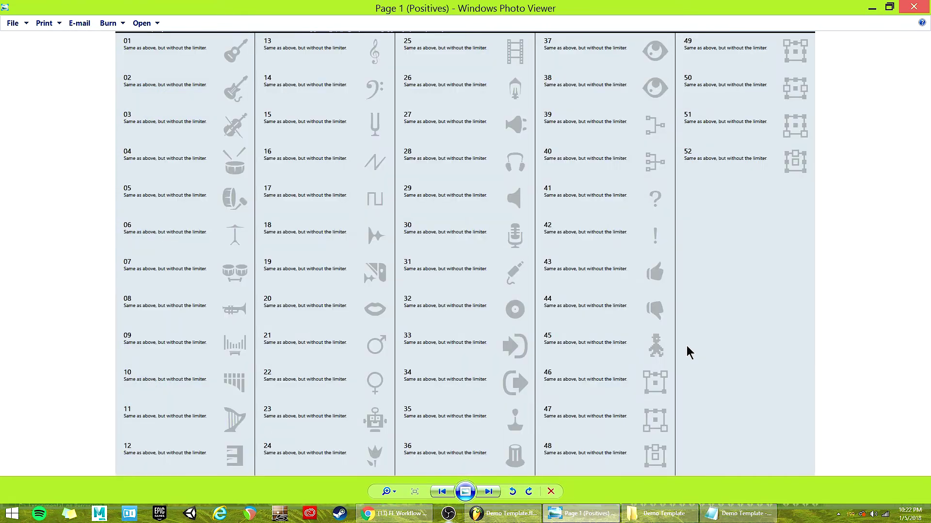
{"action": "key", "text": "Right"}
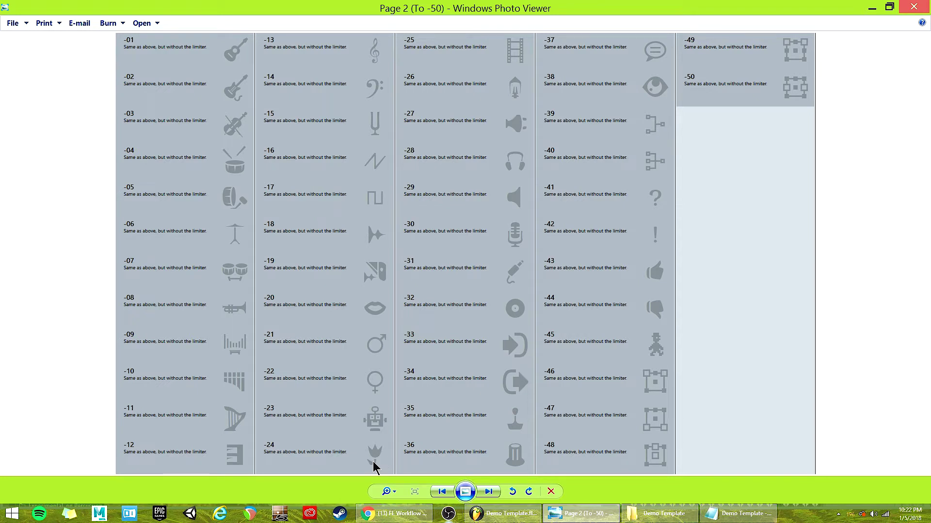
{"action": "left_click", "coordinate": [737, 513]}
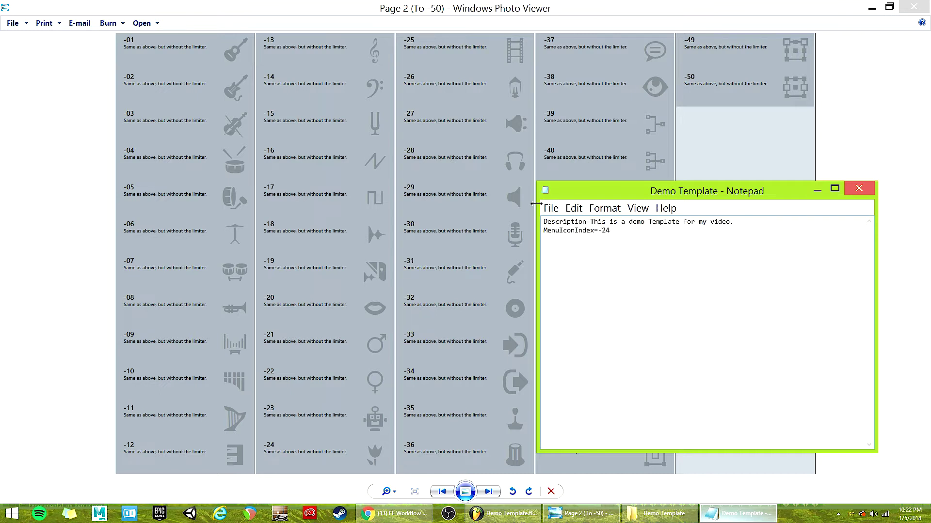
Save the Demo Template NFO with MenuIconIndex=-24, then close Notepad and the icon chart.
{"action": "left_click", "coordinate": [551, 208]}
{"action": "left_click", "coordinate": [529, 256]}
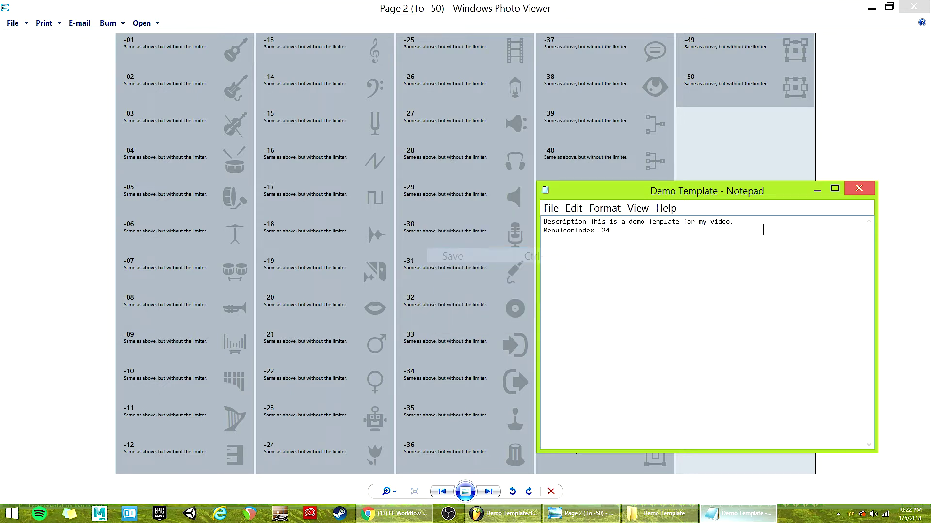
{"action": "left_click", "coordinate": [858, 189]}
{"action": "left_click", "coordinate": [911, 7]}
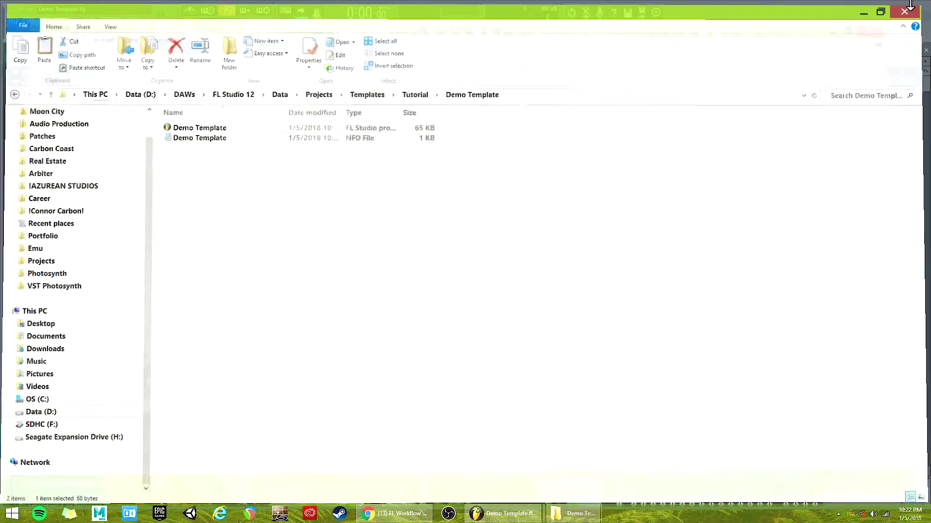
Close FL Studio's window from the taskbar so it reloads the templates.
{"action": "left_click", "coordinate": [502, 513]}
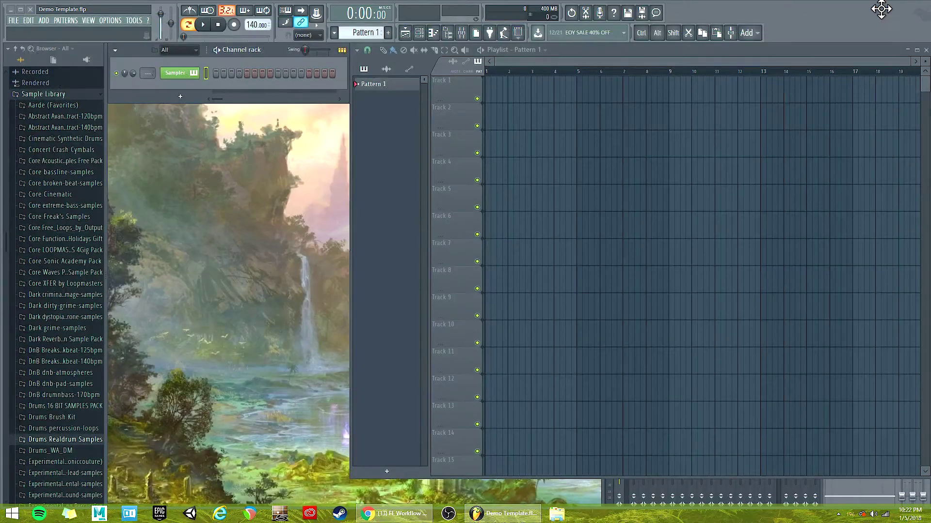
{"action": "right_click", "coordinate": [499, 514]}
{"action": "left_click", "coordinate": [501, 488]}
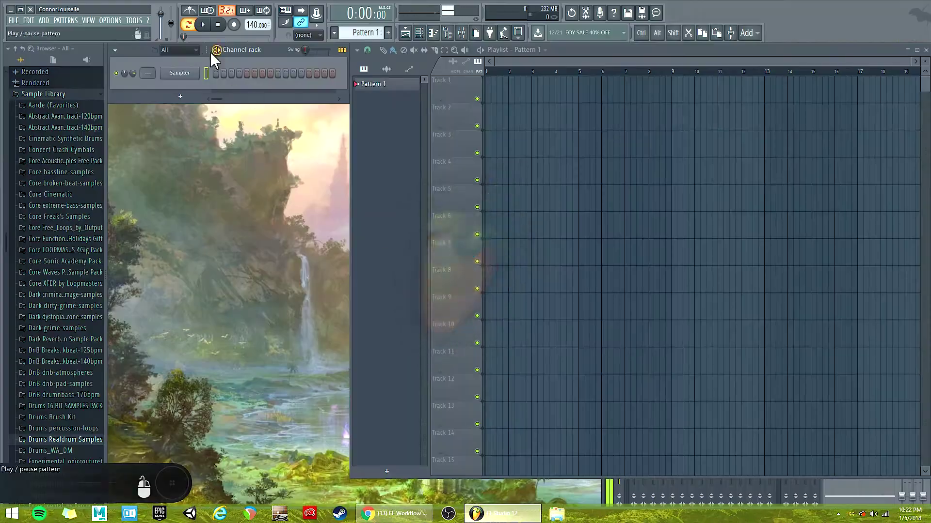
{"action": "left_click", "coordinate": [14, 21]}
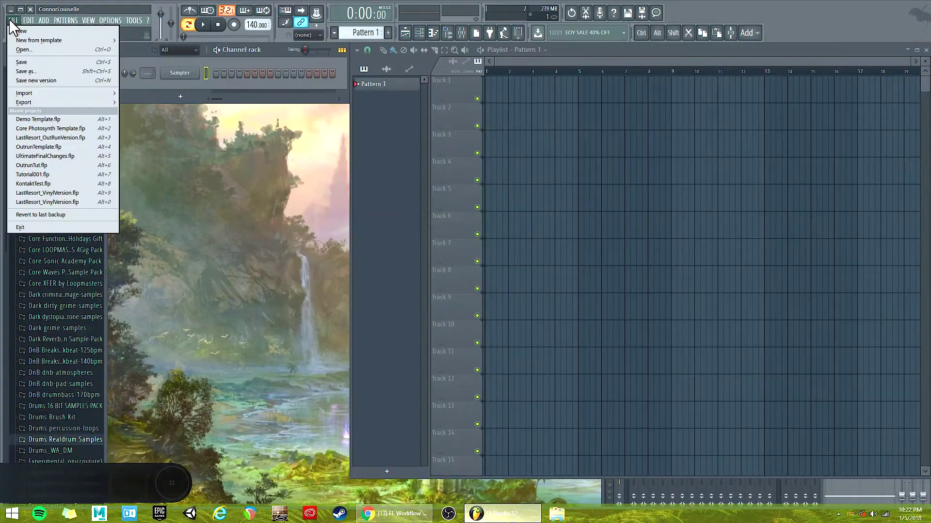
{"action": "mouse_move", "coordinate": [53, 45]}
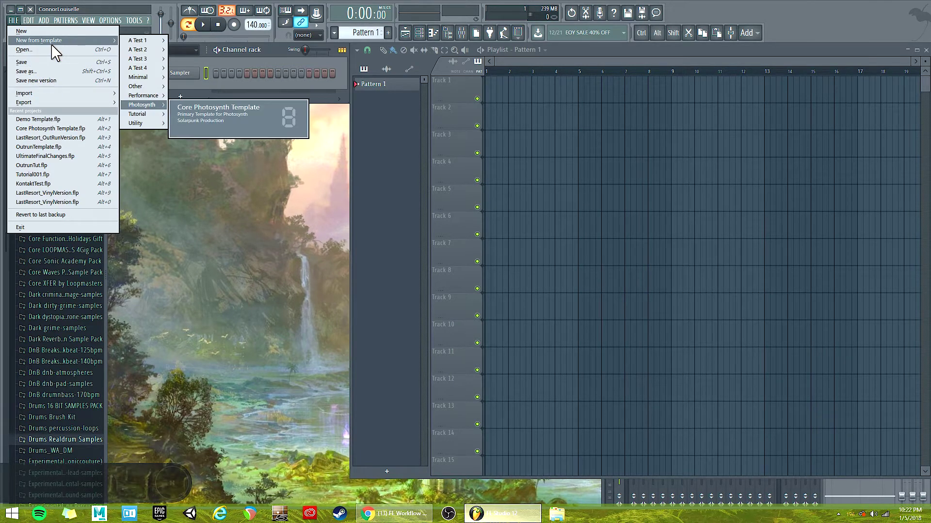
{"action": "mouse_move", "coordinate": [142, 114]}
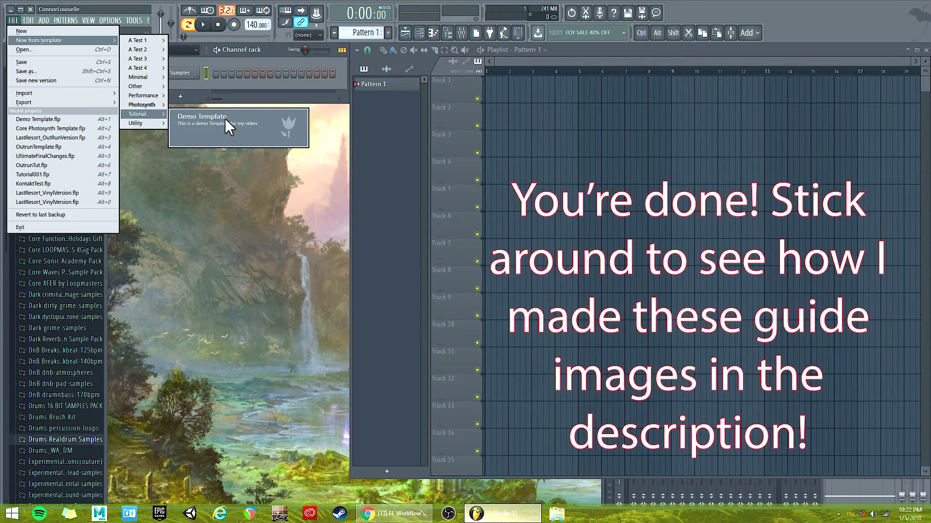
{"action": "left_click", "coordinate": [343, 81]}
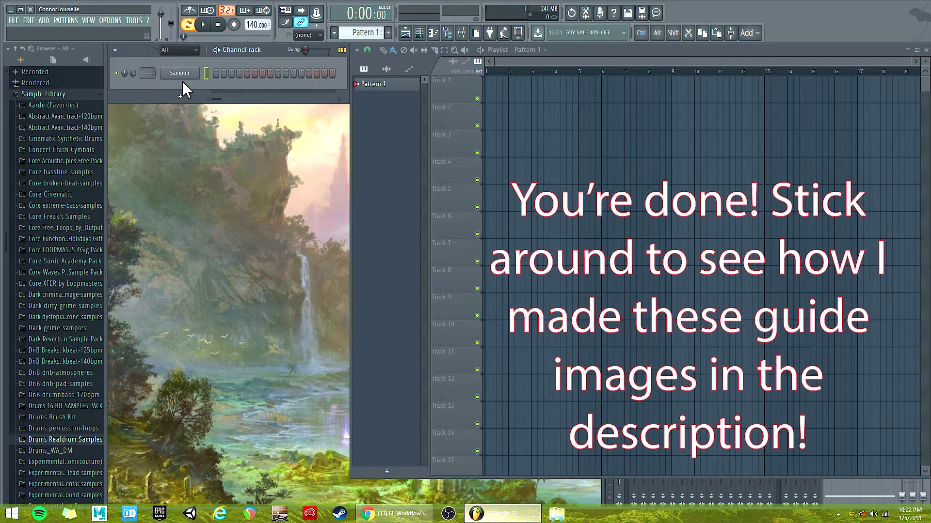
{"action": "left_click", "coordinate": [502, 511]}
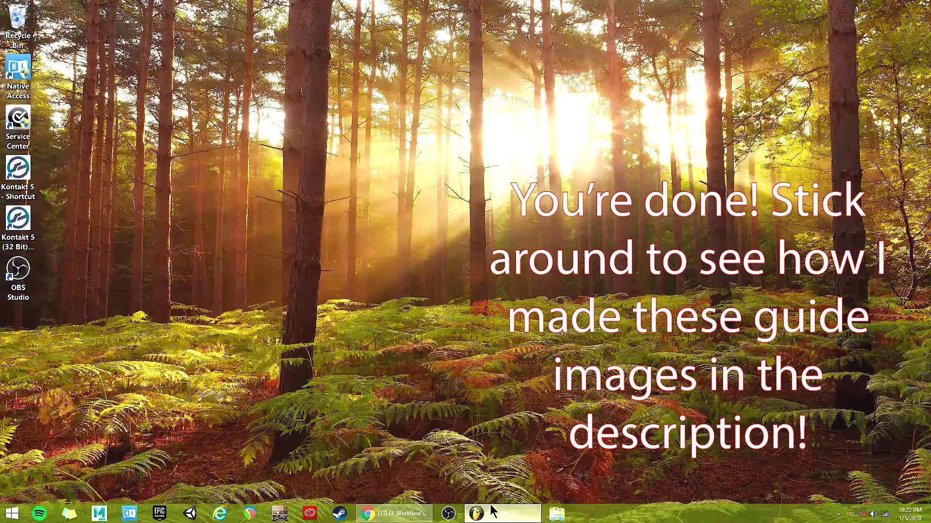
{"action": "left_click", "coordinate": [382, 517]}
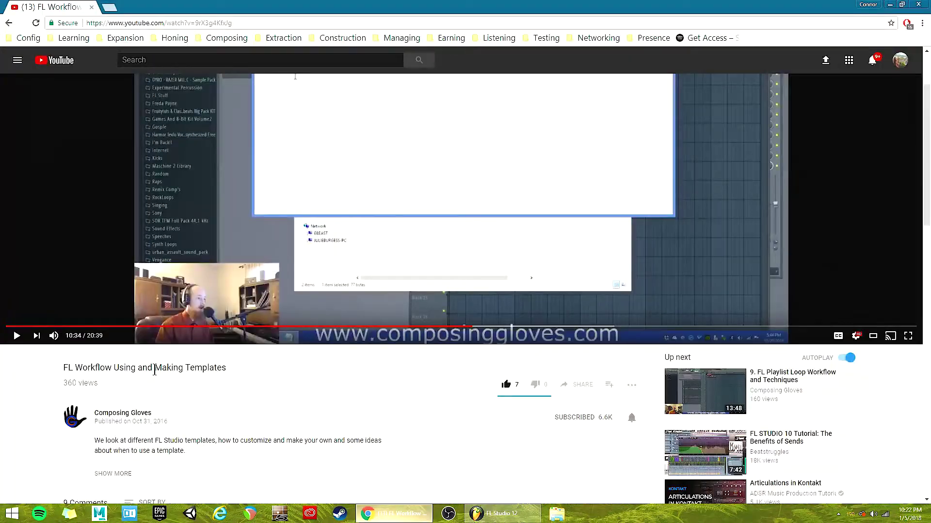
{"action": "left_click", "coordinate": [306, 510]}
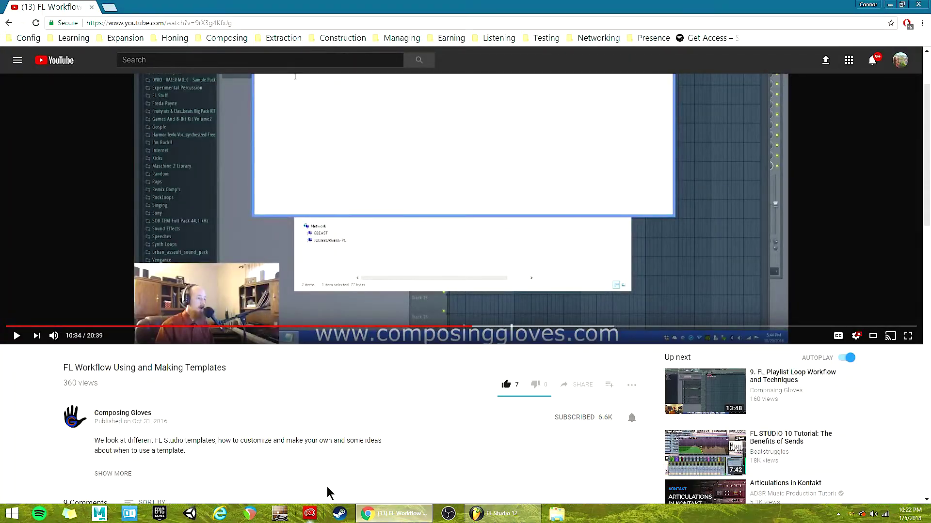
{"action": "left_click", "coordinate": [393, 514]}
Navigate File Explorer to D:\DAWs\FL Studio 12\Data\Projects\Templates\A Test 1.
{"action": "left_click", "coordinate": [503, 517]}
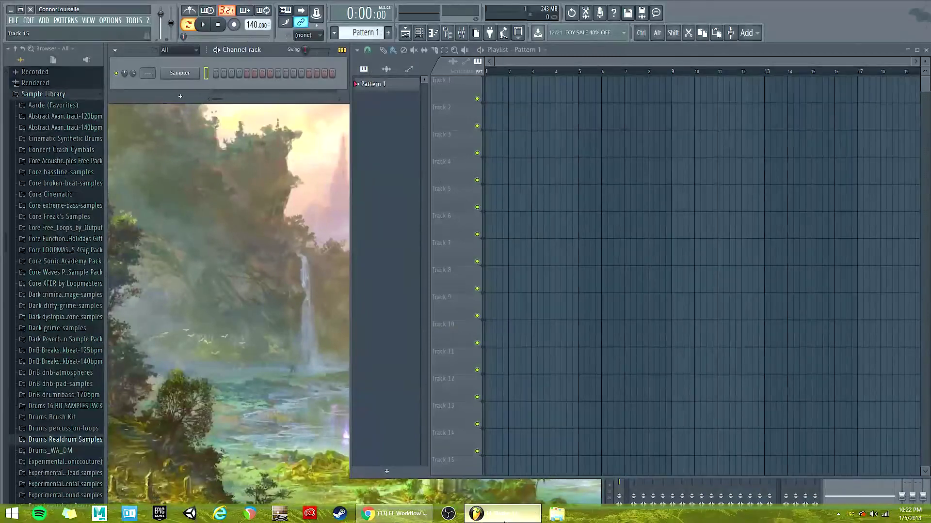
{"action": "left_click", "coordinate": [504, 519]}
{"action": "left_click", "coordinate": [557, 514]}
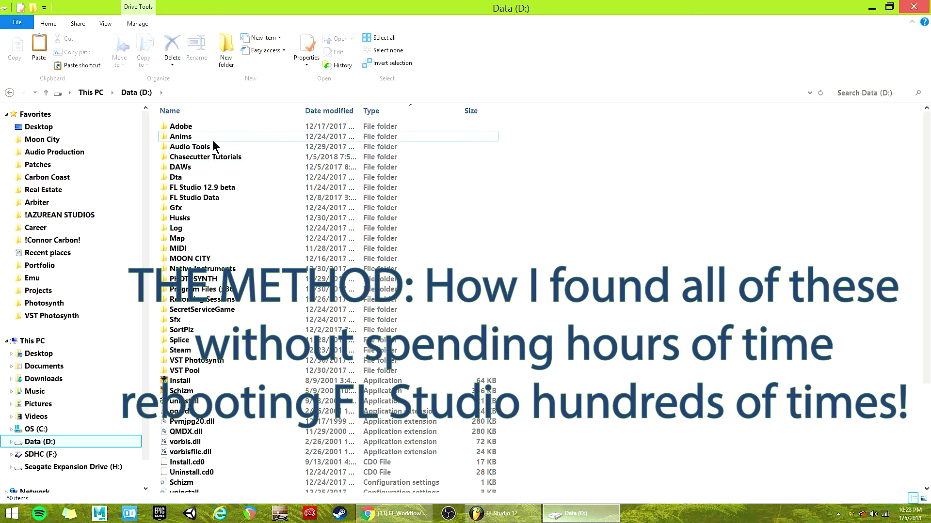
{"action": "double_click", "coordinate": [206, 167]}
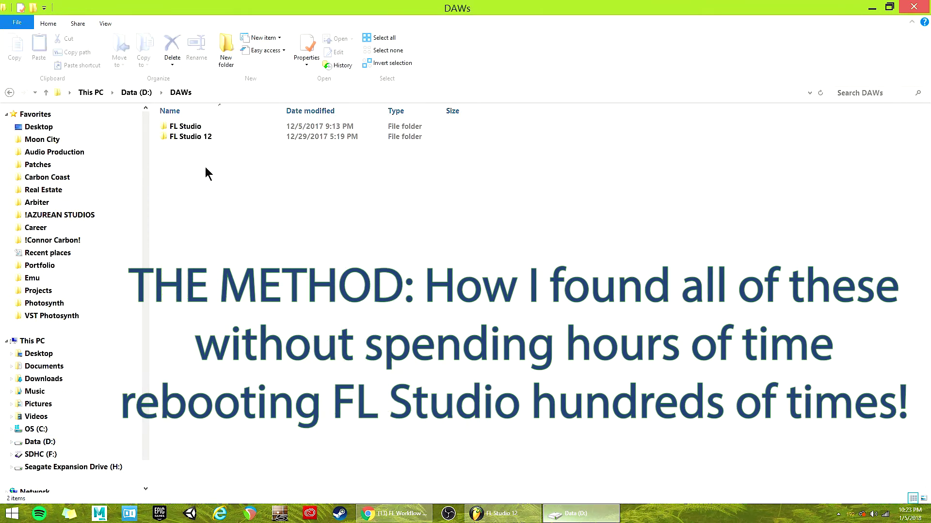
{"action": "double_click", "coordinate": [187, 135]}
{"action": "double_click", "coordinate": [192, 139]}
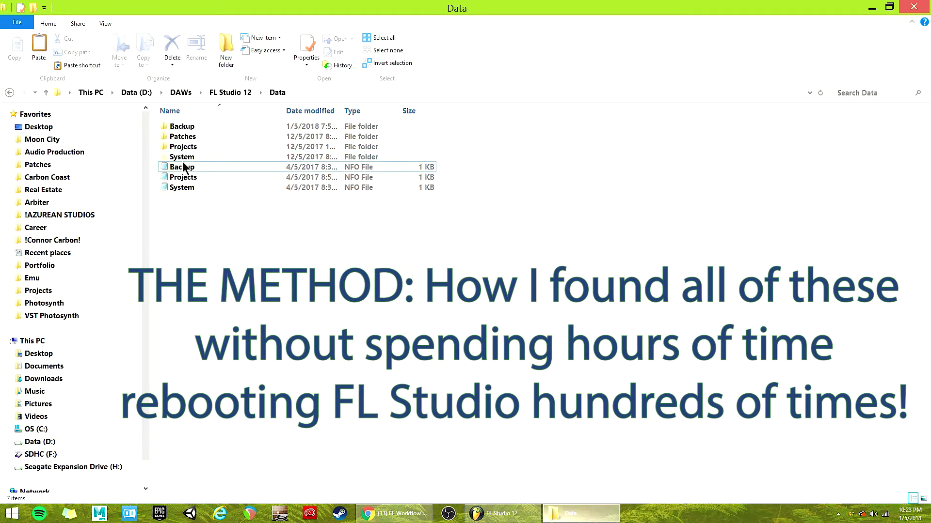
{"action": "double_click", "coordinate": [199, 137]}
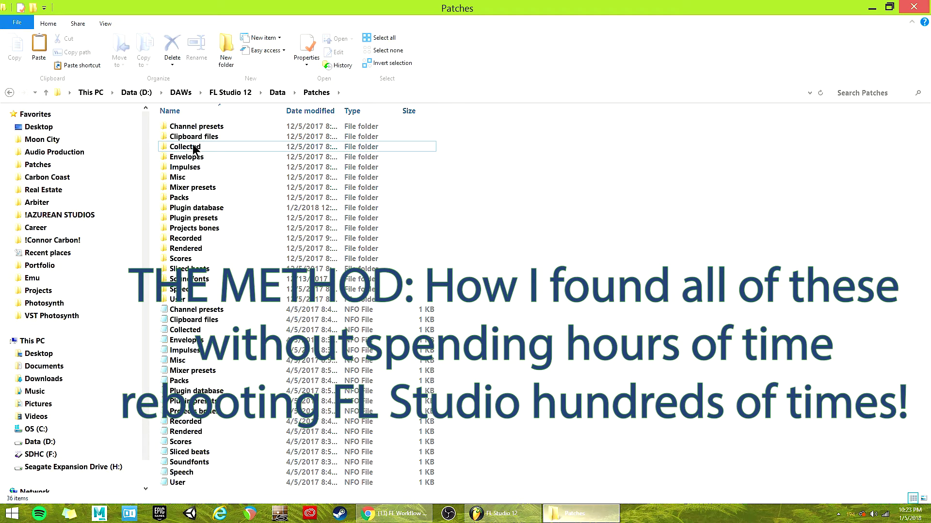
{"action": "key", "text": "BackSpace"}
{"action": "double_click", "coordinate": [188, 147]}
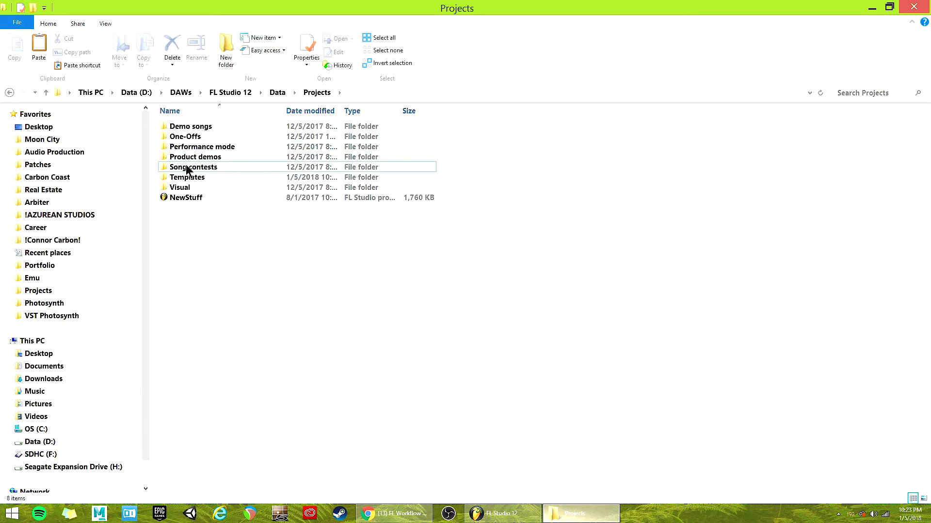
{"action": "double_click", "coordinate": [187, 178]}
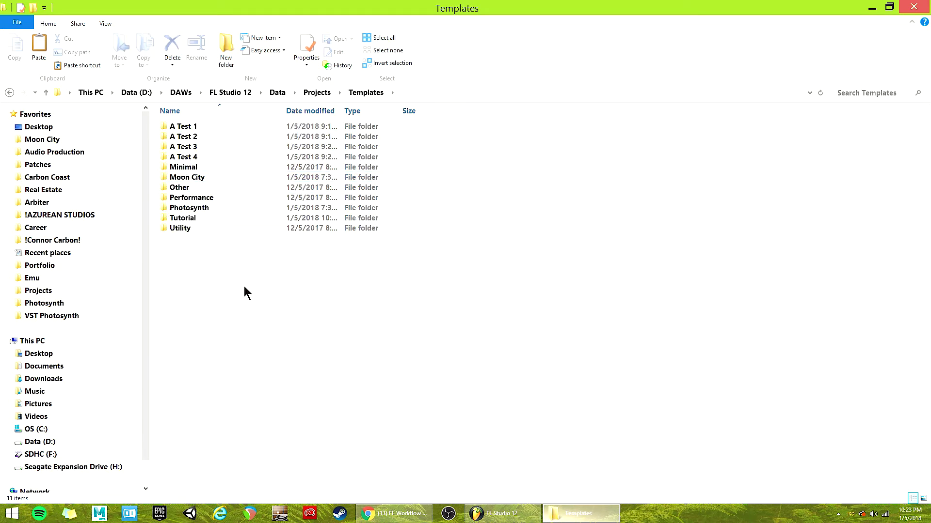
{"action": "double_click", "coordinate": [192, 130]}
Scroll through the A Test 1 numbered template folders and peek inside folder 01.
{"action": "scroll", "coordinate": [523, 284], "scroll_direction": "down", "scroll_amount": 4}
{"action": "scroll", "coordinate": [494, 281], "scroll_direction": "up", "scroll_amount": 4}
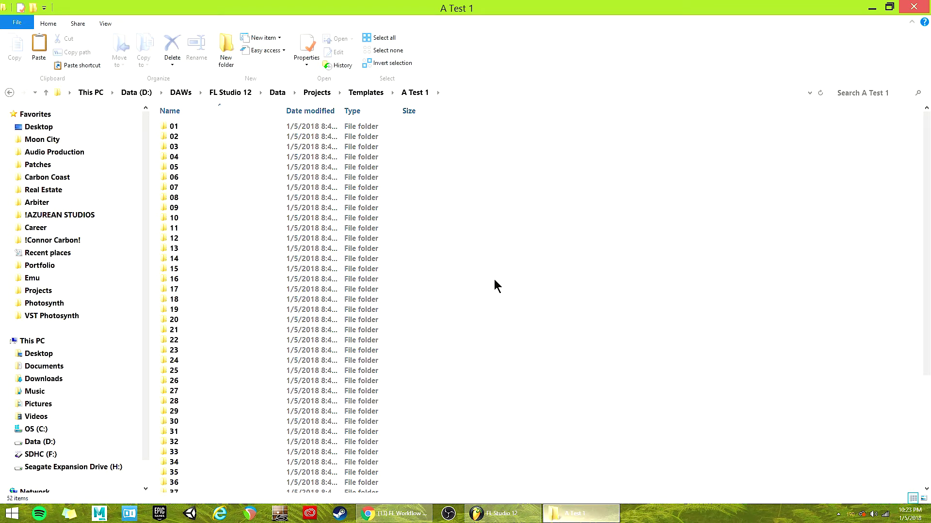
{"action": "scroll", "coordinate": [497, 276], "scroll_direction": "down", "scroll_amount": 5}
{"action": "scroll", "coordinate": [594, 301], "scroll_direction": "up", "scroll_amount": 5}
{"action": "double_click", "coordinate": [191, 127]}
{"action": "key", "text": "BackSpace"}
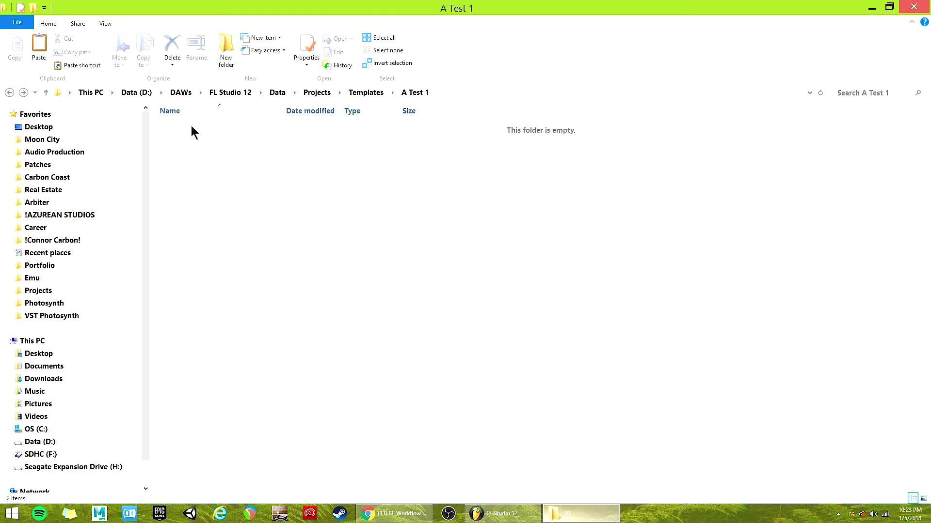
{"action": "scroll", "coordinate": [191, 351], "scroll_direction": "down", "scroll_amount": 5}
{"action": "scroll", "coordinate": [217, 333], "scroll_direction": "up", "scroll_amount": 5}
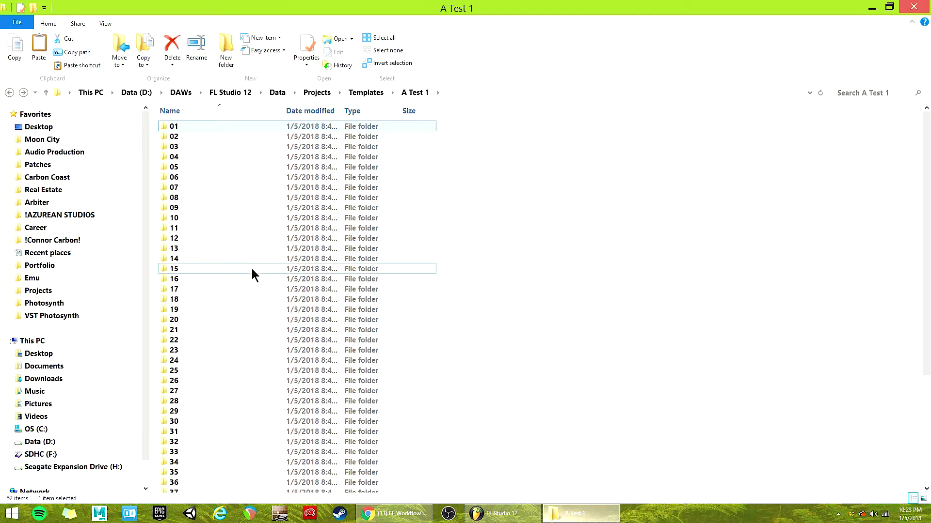
{"action": "scroll", "coordinate": [194, 179], "scroll_direction": "down", "scroll_amount": 5}
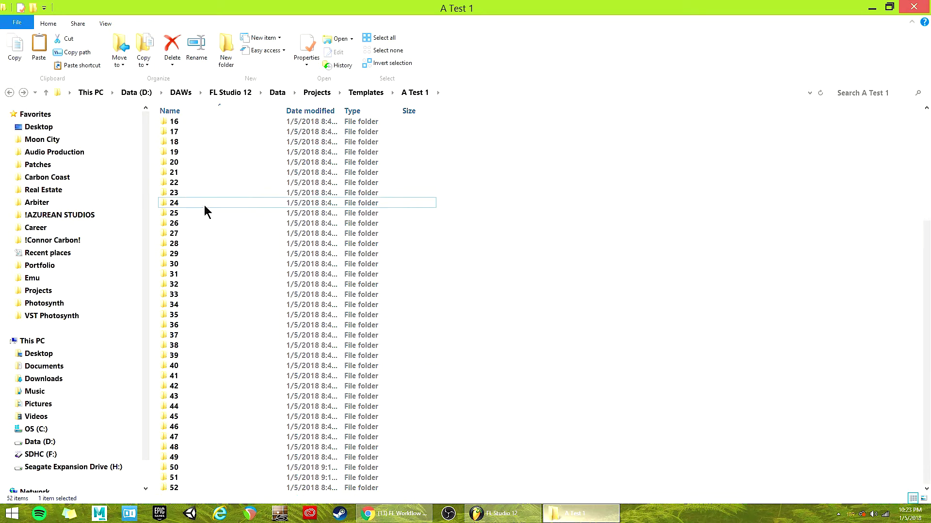
{"action": "scroll", "coordinate": [210, 199], "scroll_direction": "up", "scroll_amount": 5}
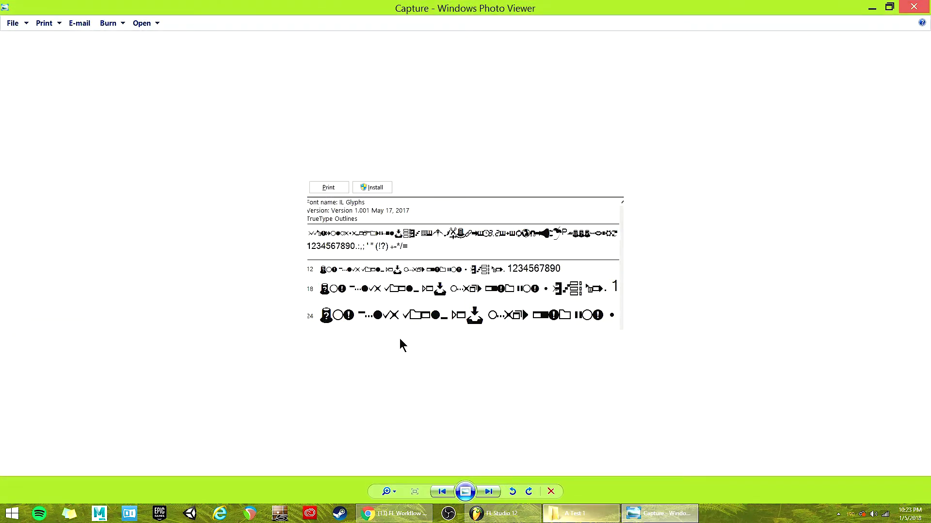
Step through the reference images to the IL Glyphs font preview and zoom into it.
{"action": "key", "text": "Left"}
{"action": "key", "text": "Right"}
{"action": "key", "text": "Right"}
{"action": "key", "text": "Right"}
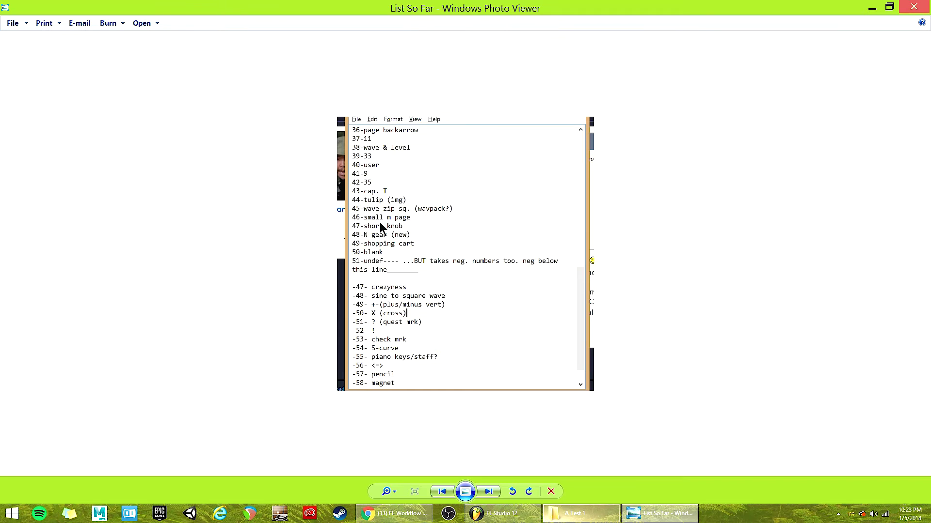
{"action": "left_click", "coordinate": [490, 494]}
{"action": "left_click", "coordinate": [490, 494]}
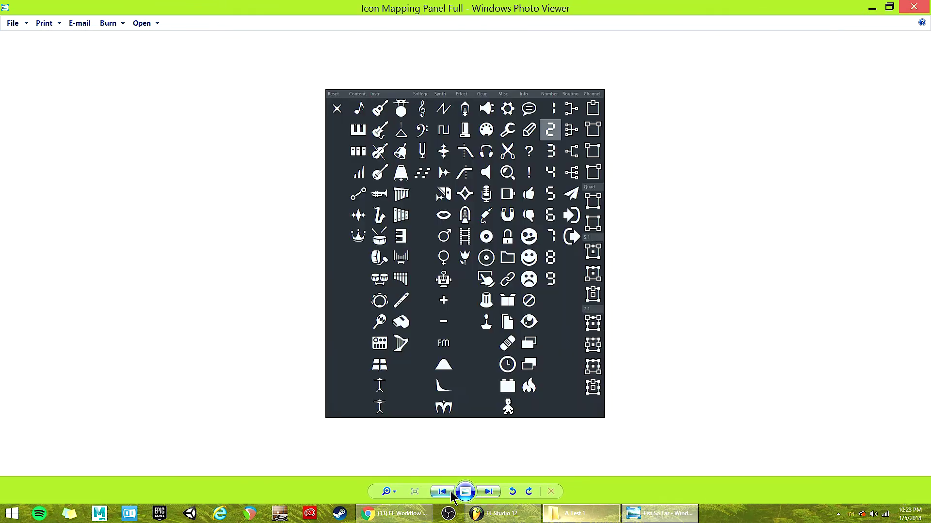
{"action": "left_click", "coordinate": [491, 494]}
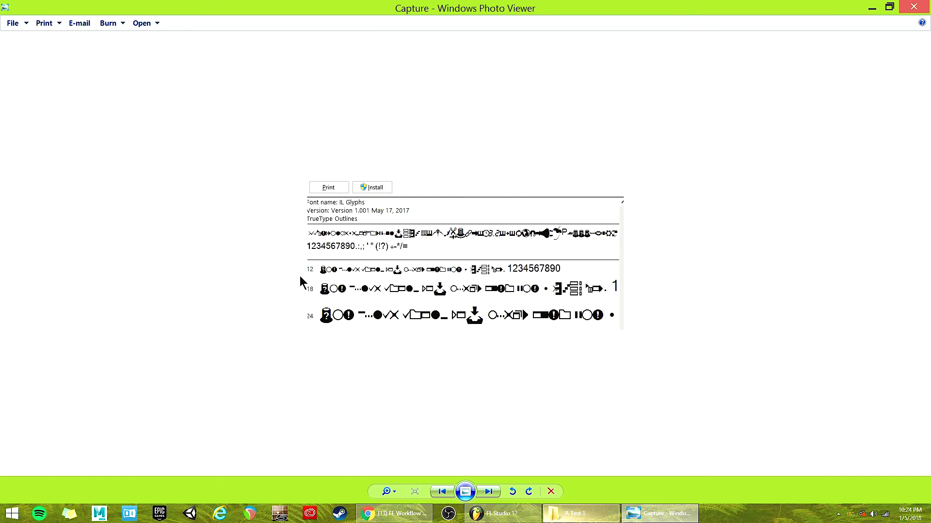
{"action": "scroll", "coordinate": [437, 271], "scroll_direction": "up", "scroll_amount": 3}
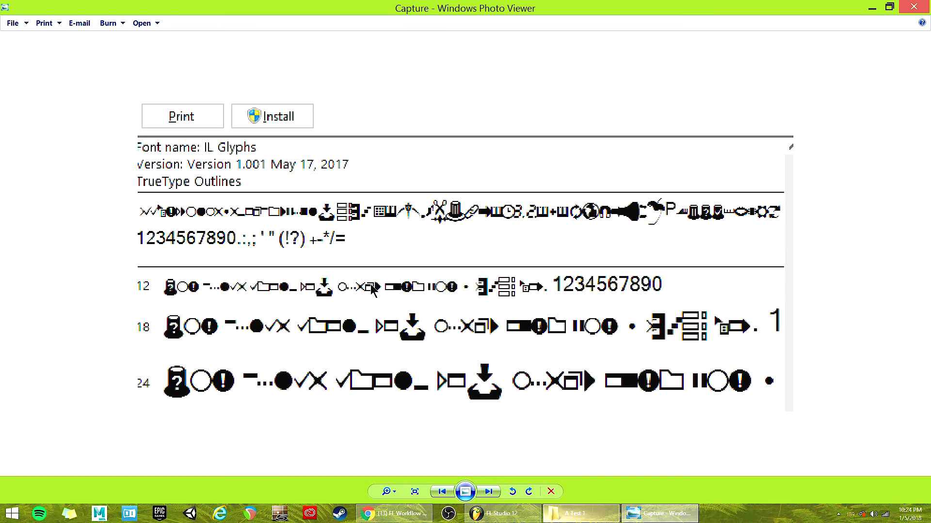
{"action": "scroll", "coordinate": [391, 286], "scroll_direction": "up", "scroll_amount": 1}
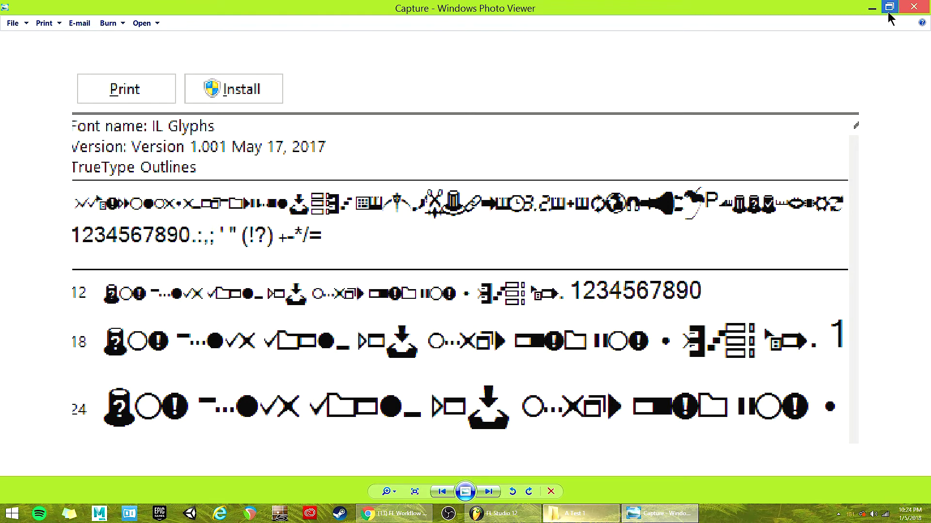
Open the A Test 1\01 template's NFO in Notepad to confirm MenuIconIndex=01.
{"action": "left_click", "coordinate": [872, 7]}
{"action": "left_click", "coordinate": [648, 335]}
{"action": "scroll", "coordinate": [641, 327], "scroll_direction": "down", "scroll_amount": 5}
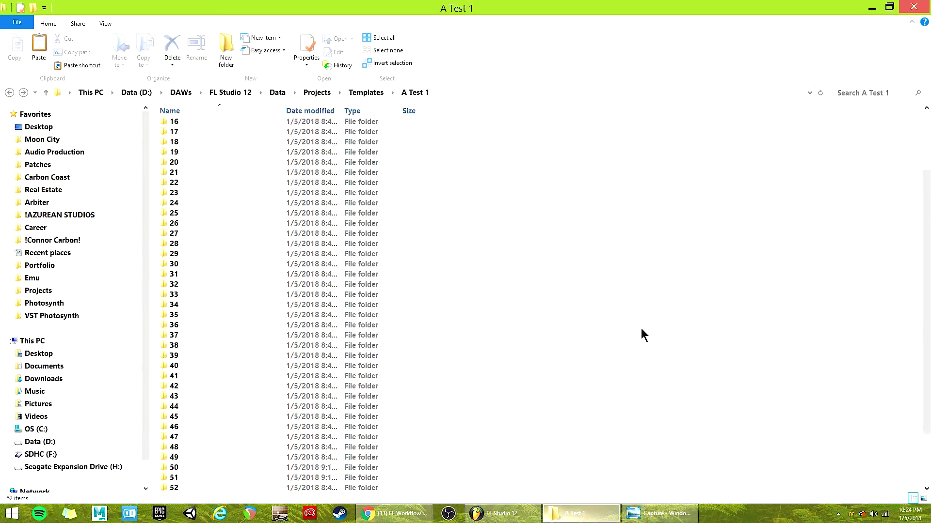
{"action": "scroll", "coordinate": [652, 315], "scroll_direction": "up", "scroll_amount": 5}
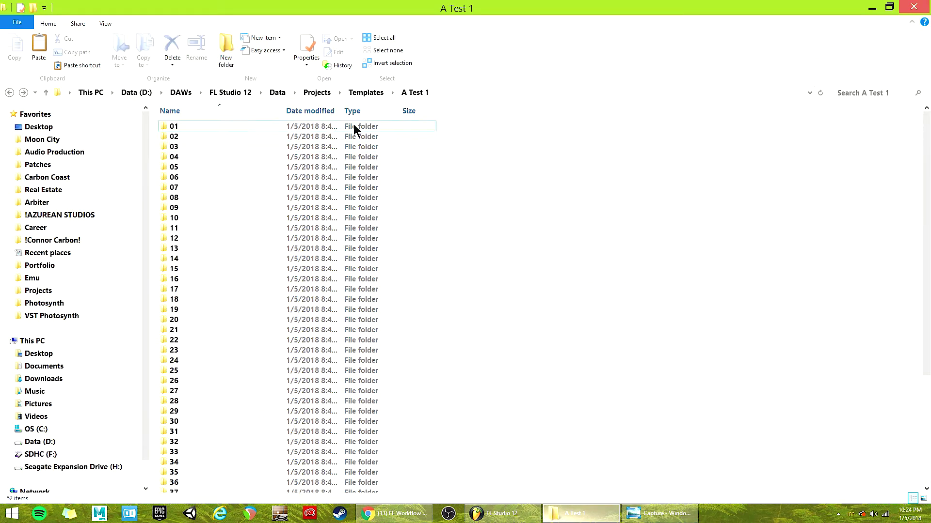
{"action": "scroll", "coordinate": [212, 145], "scroll_direction": "down", "scroll_amount": 5}
{"action": "scroll", "coordinate": [211, 142], "scroll_direction": "up", "scroll_amount": 5}
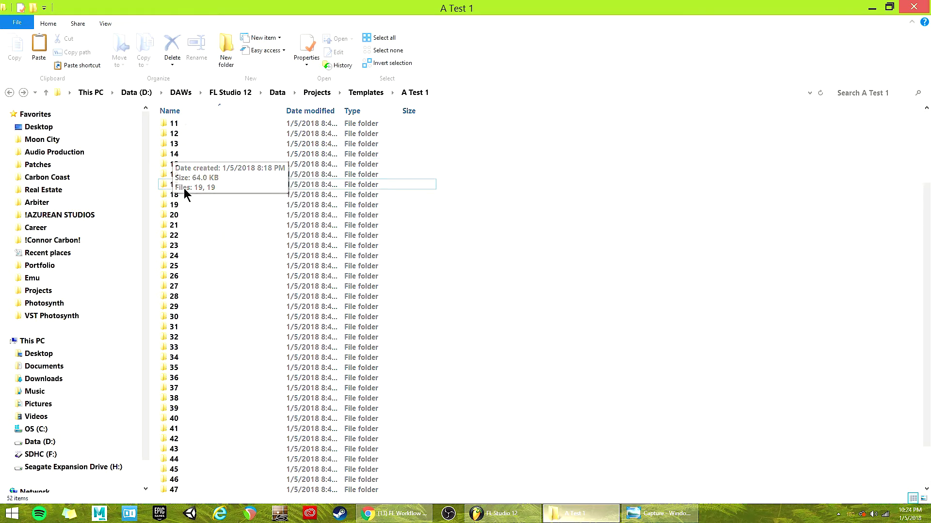
{"action": "double_click", "coordinate": [176, 125]}
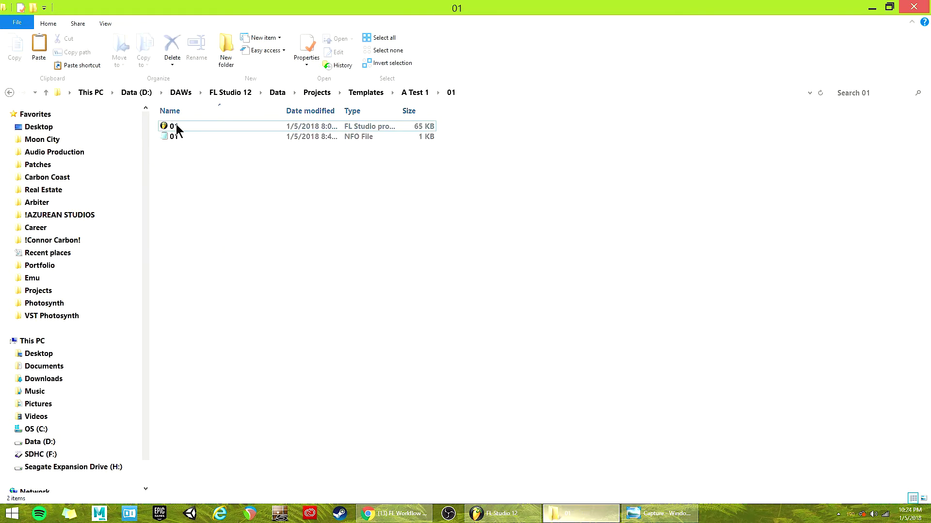
{"action": "left_click", "coordinate": [174, 138]}
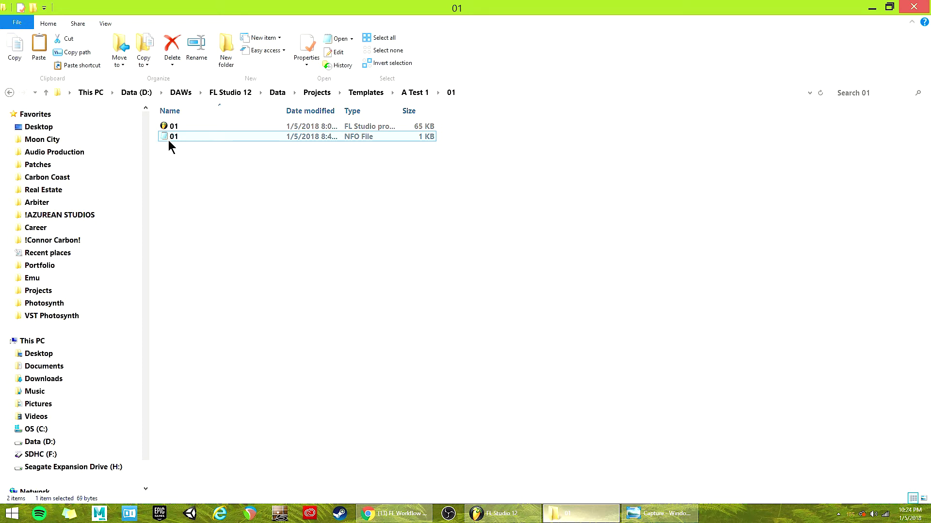
{"action": "double_click", "coordinate": [184, 137]}
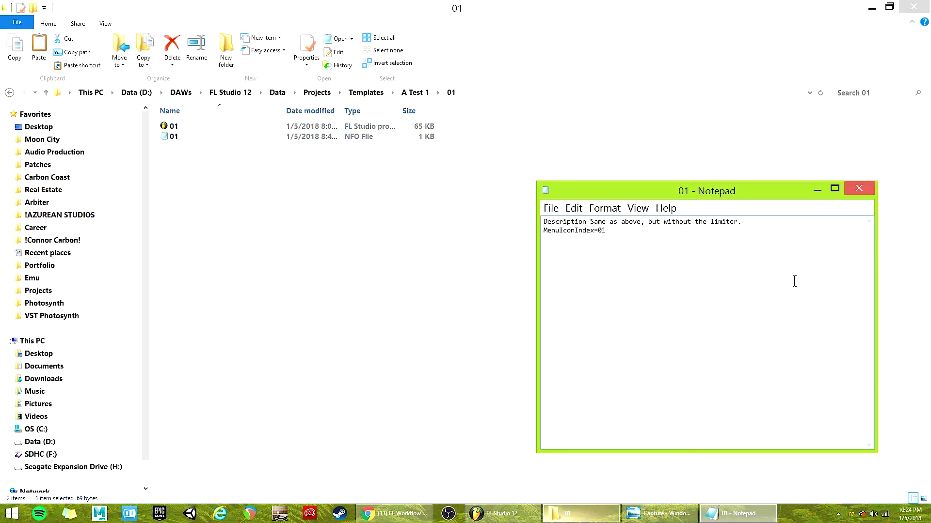
{"action": "left_click", "coordinate": [859, 189]}
{"action": "left_click", "coordinate": [412, 93]}
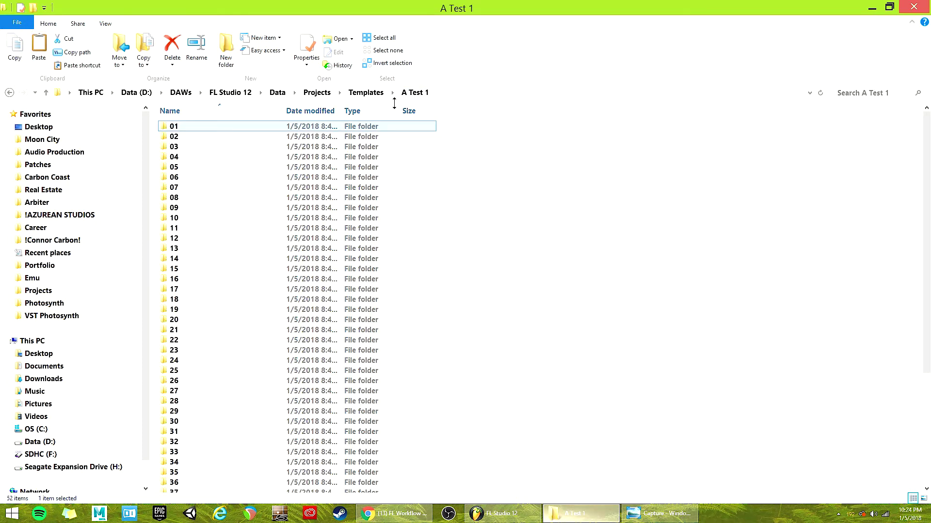
Check the A Test 2\-01 template's NFO shows MenuIconIndex=-01.
{"action": "scroll", "coordinate": [557, 257], "scroll_direction": "down", "scroll_amount": 6}
{"action": "scroll", "coordinate": [538, 340], "scroll_direction": "up", "scroll_amount": 6}
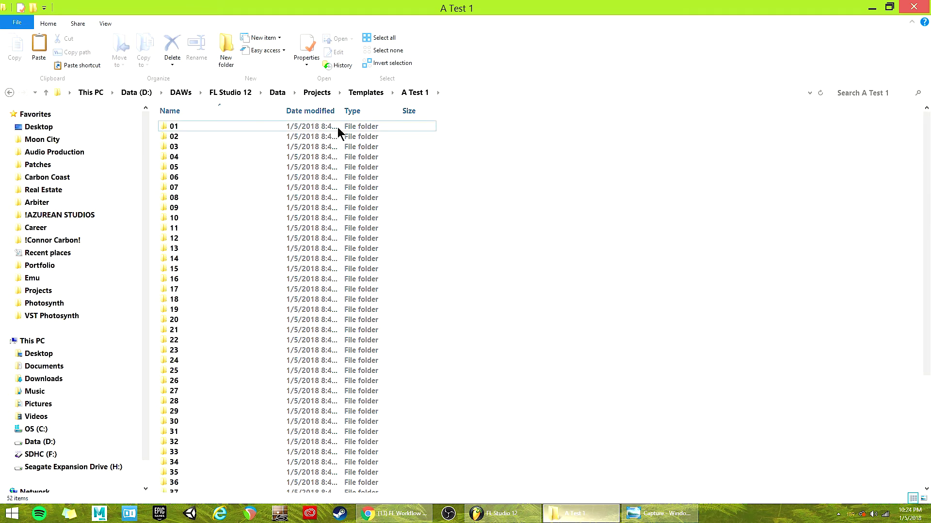
{"action": "left_click", "coordinate": [366, 93]}
{"action": "double_click", "coordinate": [190, 135]}
{"action": "scroll", "coordinate": [246, 239], "scroll_direction": "down", "scroll_amount": 4}
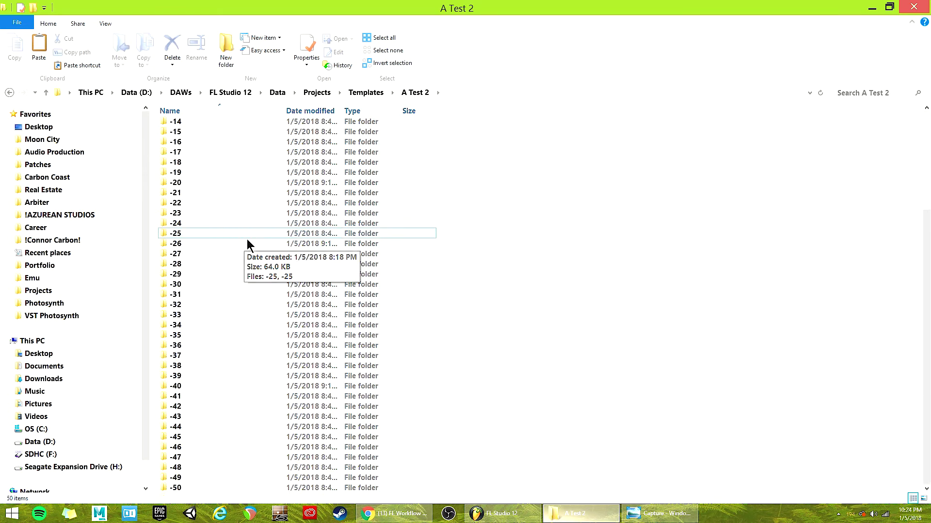
{"action": "scroll", "coordinate": [256, 169], "scroll_direction": "up", "scroll_amount": 4}
{"action": "double_click", "coordinate": [196, 126]}
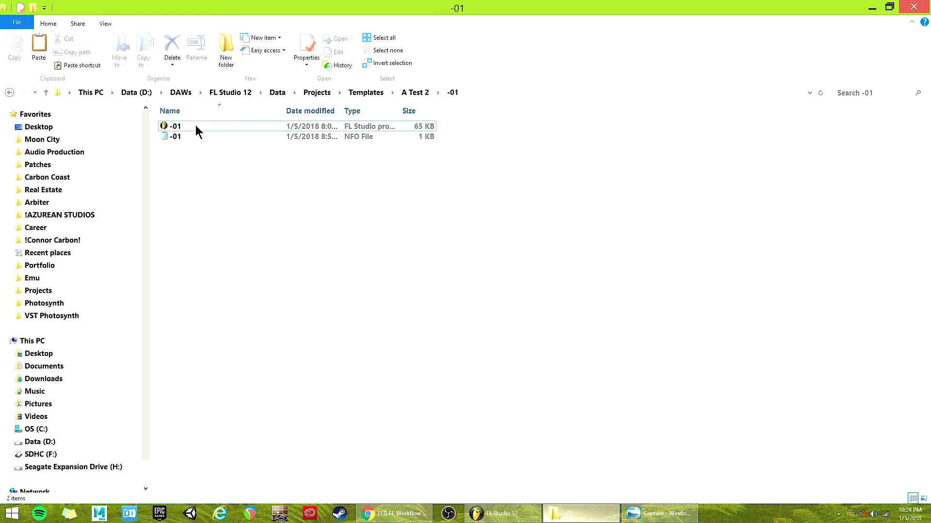
{"action": "double_click", "coordinate": [185, 136]}
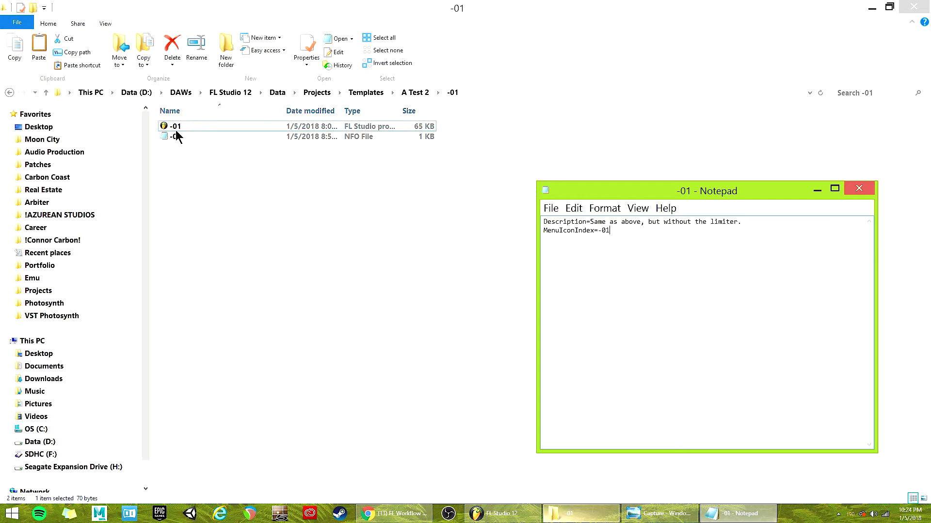
{"action": "left_click_drag", "start_coordinate": [616, 233], "coordinate": [598, 238]}
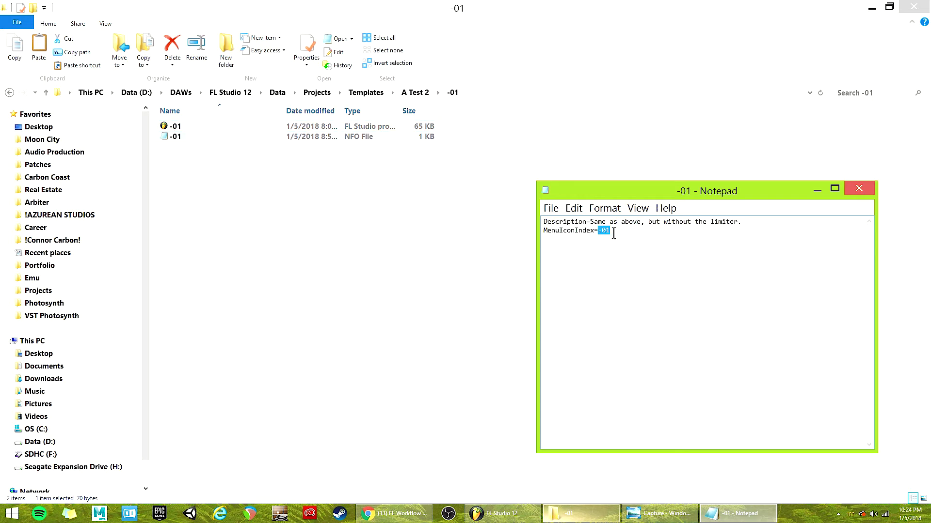
{"action": "left_click", "coordinate": [858, 189]}
{"action": "key", "text": "BackSpace"}
{"action": "key", "text": "BackSpace"}
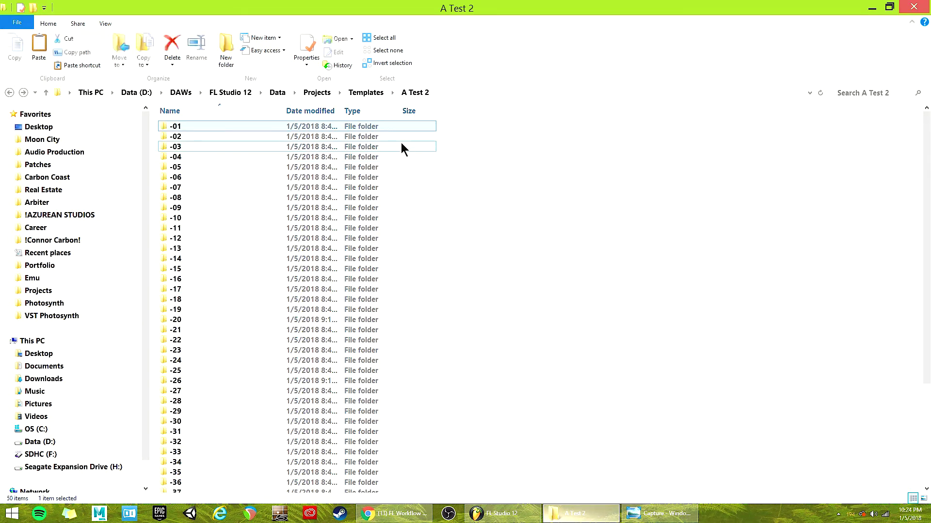
Compare the icons in FILE > New from template's A Test 1 and A Test 4 lists.
{"action": "left_click", "coordinate": [502, 514]}
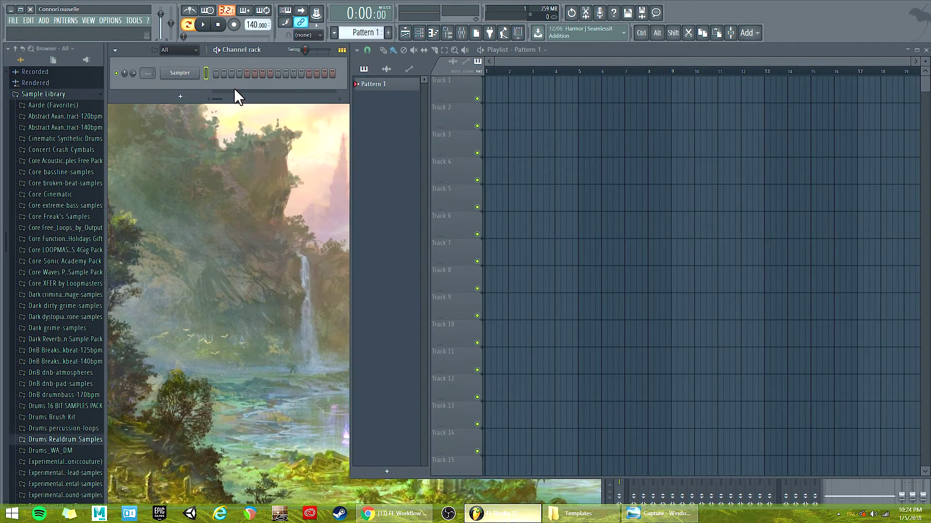
{"action": "left_click", "coordinate": [17, 21]}
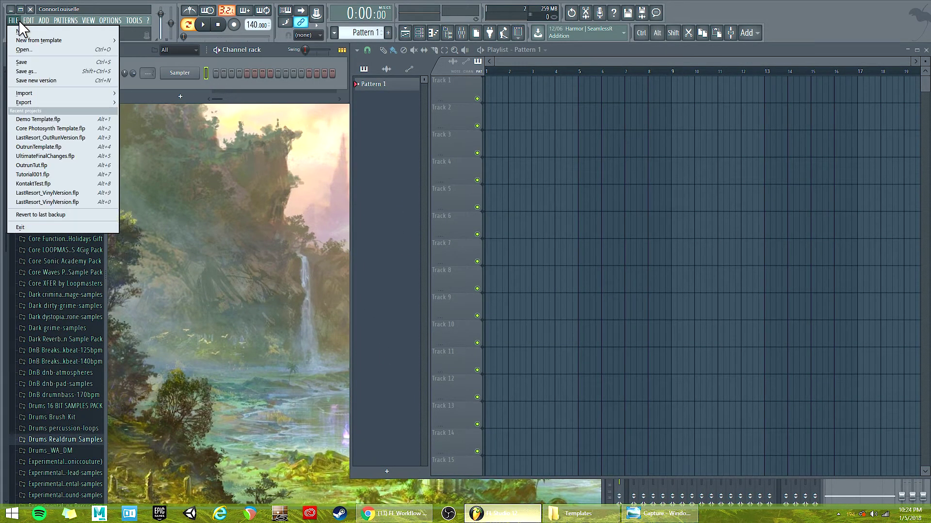
{"action": "mouse_move", "coordinate": [23, 39]}
{"action": "mouse_move", "coordinate": [138, 39]}
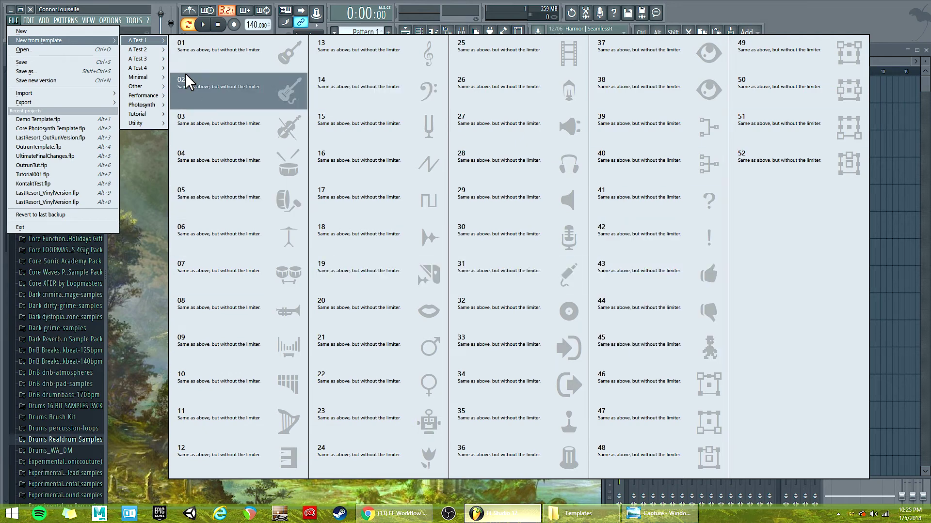
{"action": "mouse_move", "coordinate": [144, 70]}
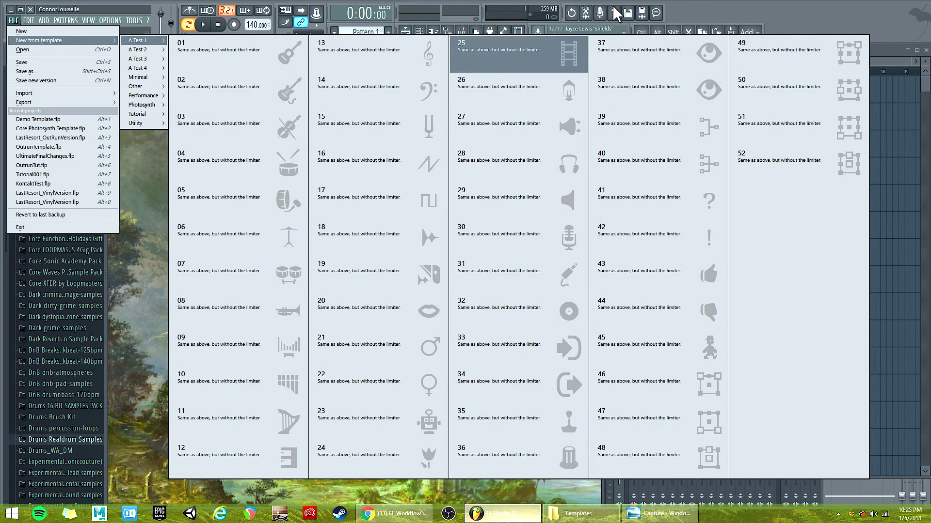
{"action": "left_click", "coordinate": [728, 7]}
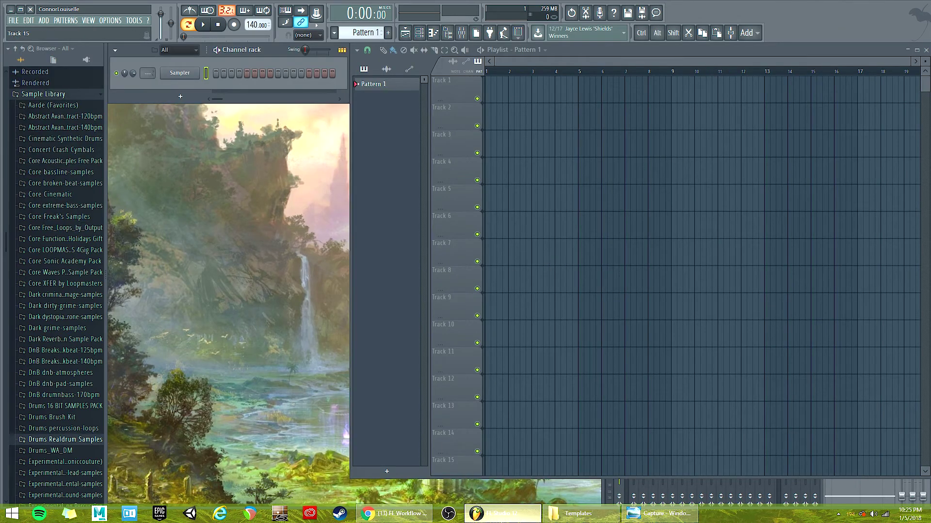
Switch to the YouTube FL Workflow templates video and scroll through its page.
{"action": "key", "text": "alt+Tab"}
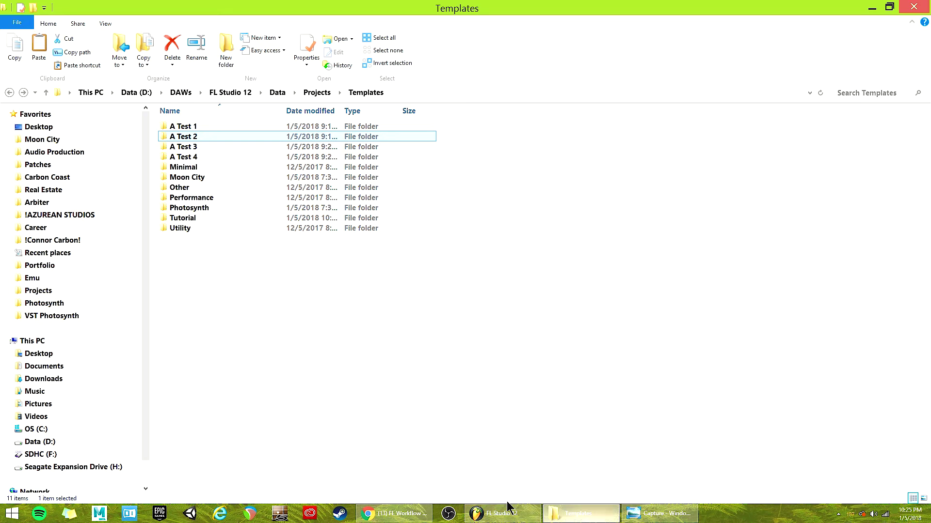
{"action": "key", "text": "alt+Tab"}
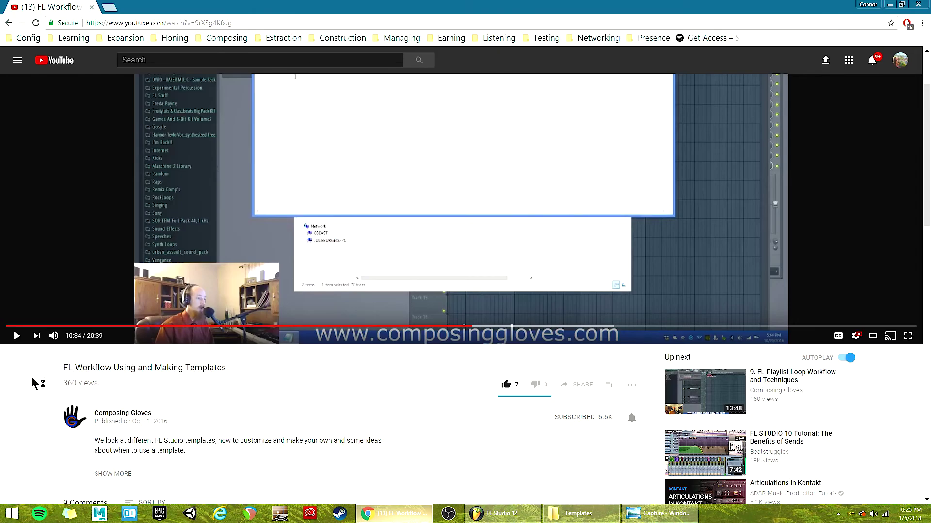
{"action": "scroll", "coordinate": [31, 383], "scroll_direction": "down", "scroll_amount": 4}
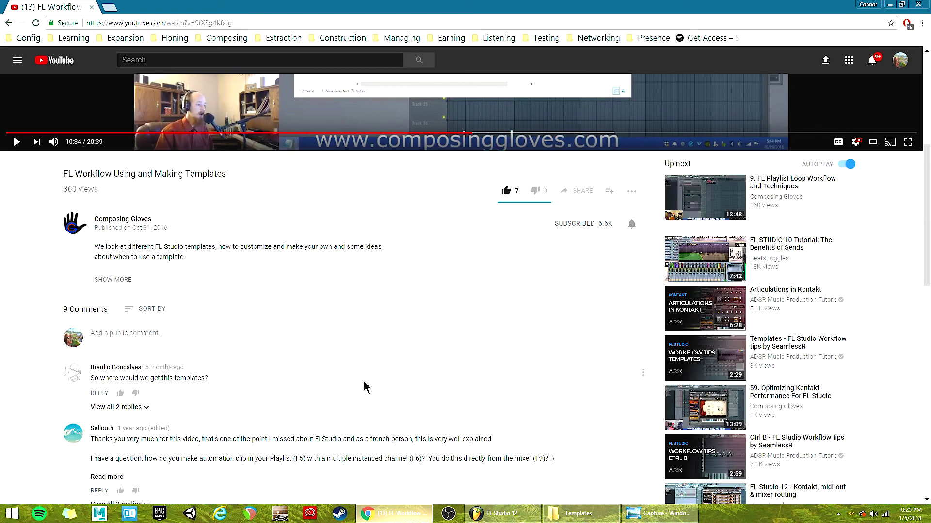
{"action": "scroll", "coordinate": [246, 252], "scroll_direction": "down", "scroll_amount": 1}
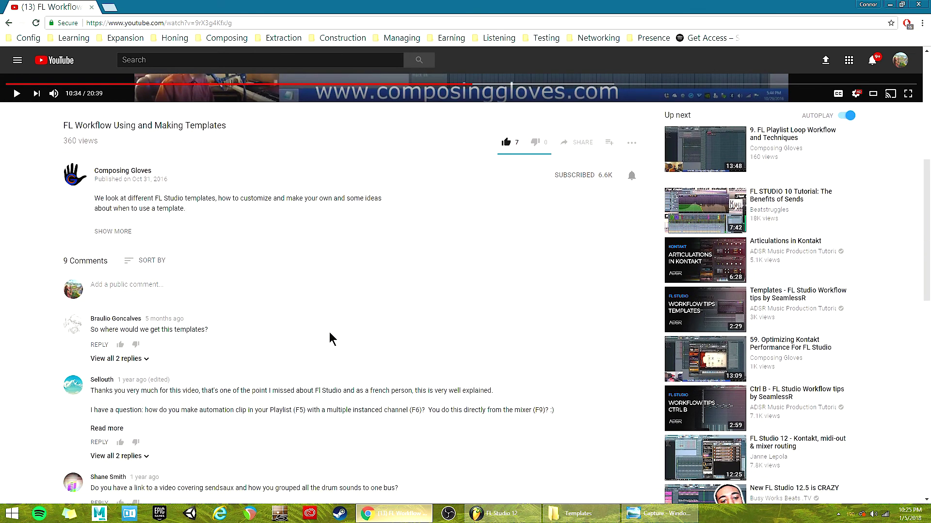
{"action": "scroll", "coordinate": [331, 338], "scroll_direction": "up", "scroll_amount": 6}
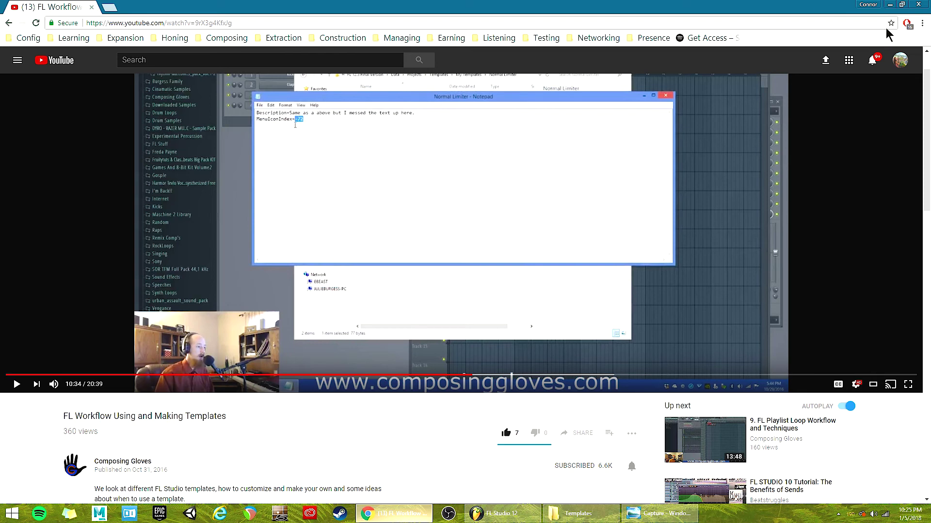
Minimize Chrome and the Explorer Templates window to clear the desktop.
{"action": "left_click", "coordinate": [890, 5]}
{"action": "left_click", "coordinate": [644, 405]}
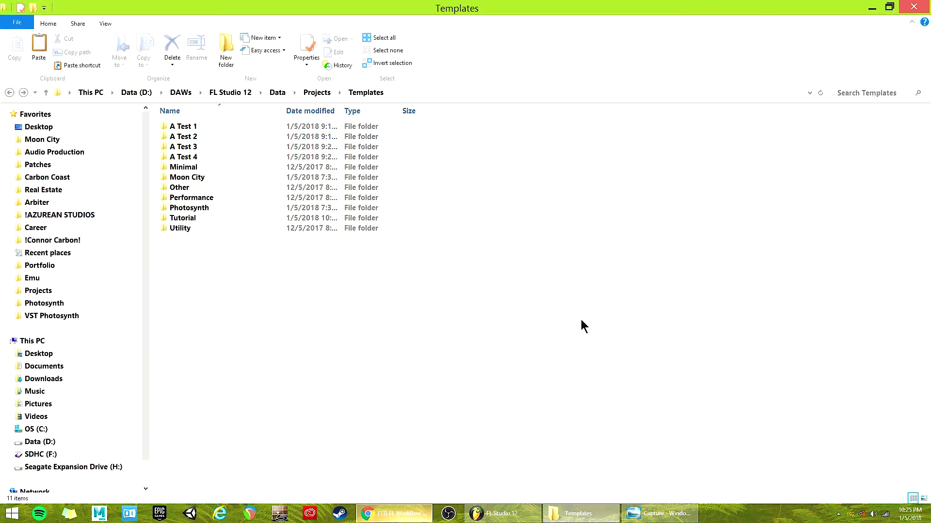
{"action": "left_click", "coordinate": [871, 9]}
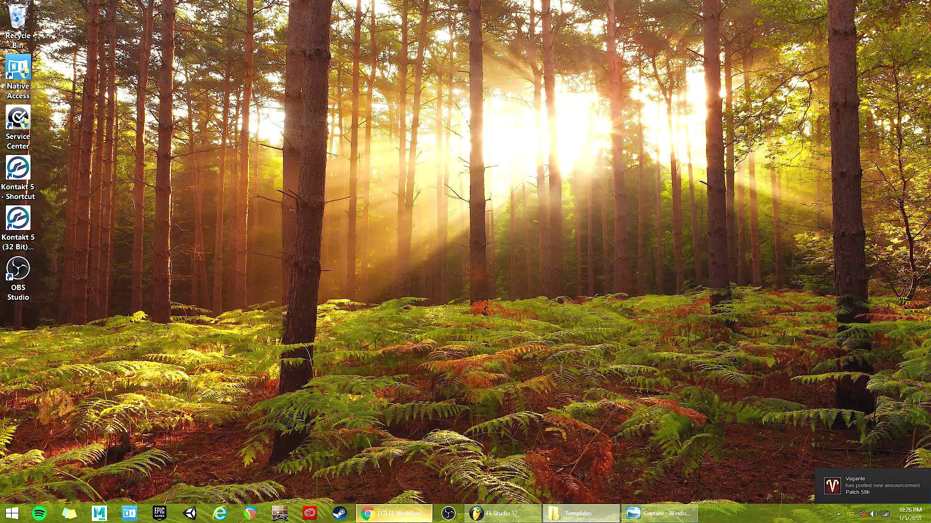
Restore FL Studio 12 from the taskbar and open its FILE menu.
{"action": "left_click", "coordinate": [502, 513]}
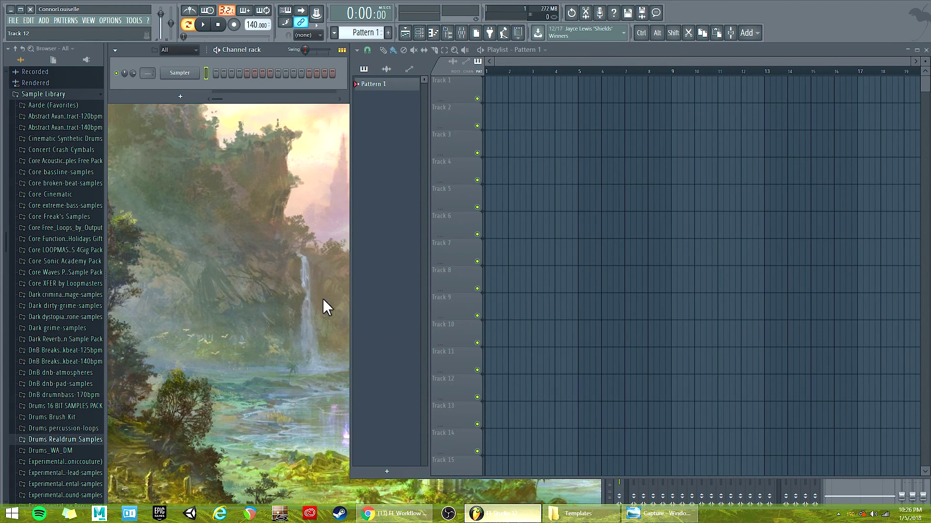
{"action": "left_click", "coordinate": [17, 23]}
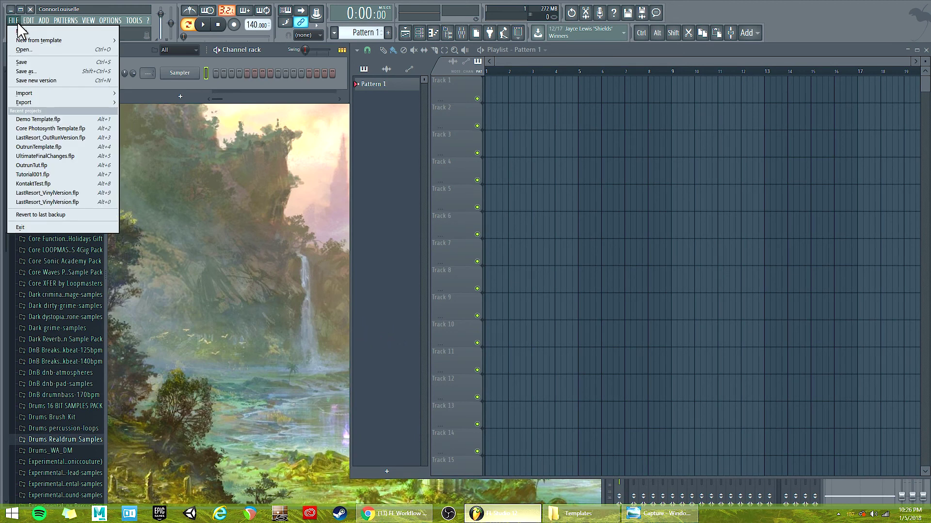